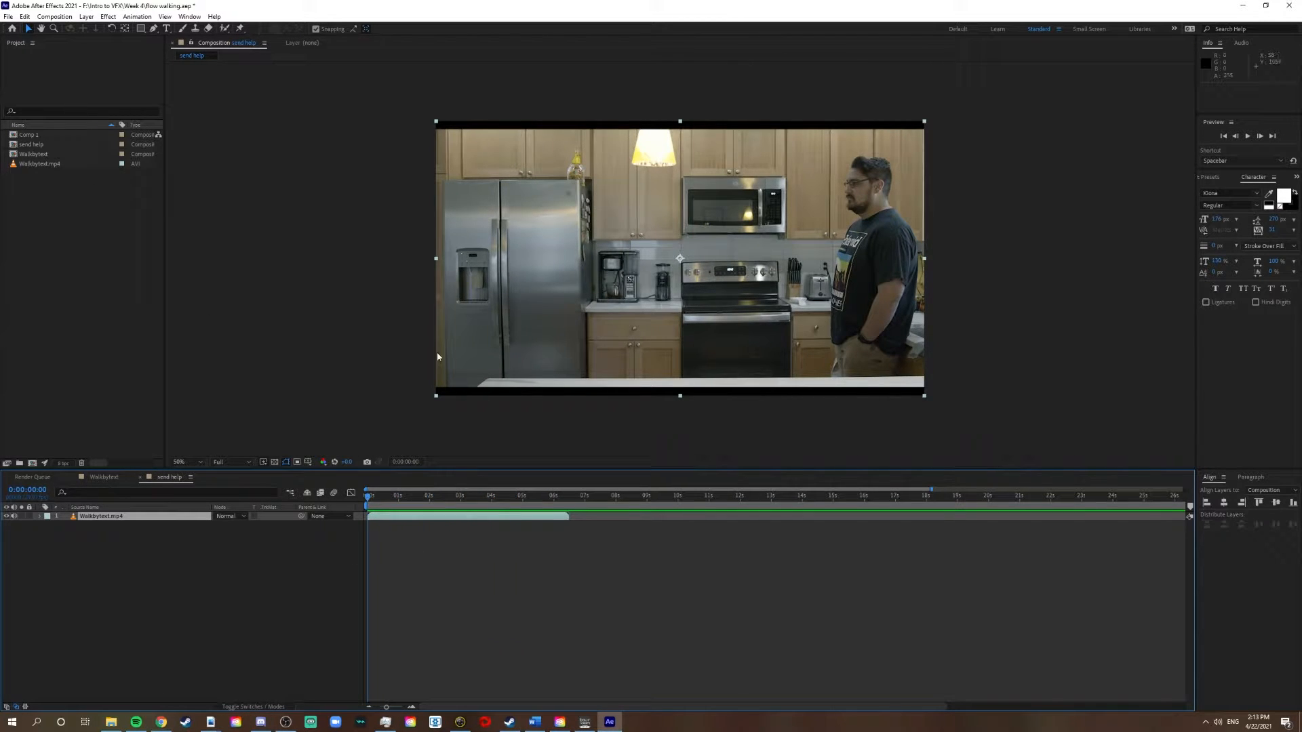
# Create a text layer reading "Yare Yare Daze" over the kitchen footage
pyautogui.click(165, 30)
pyautogui.click(734, 324)
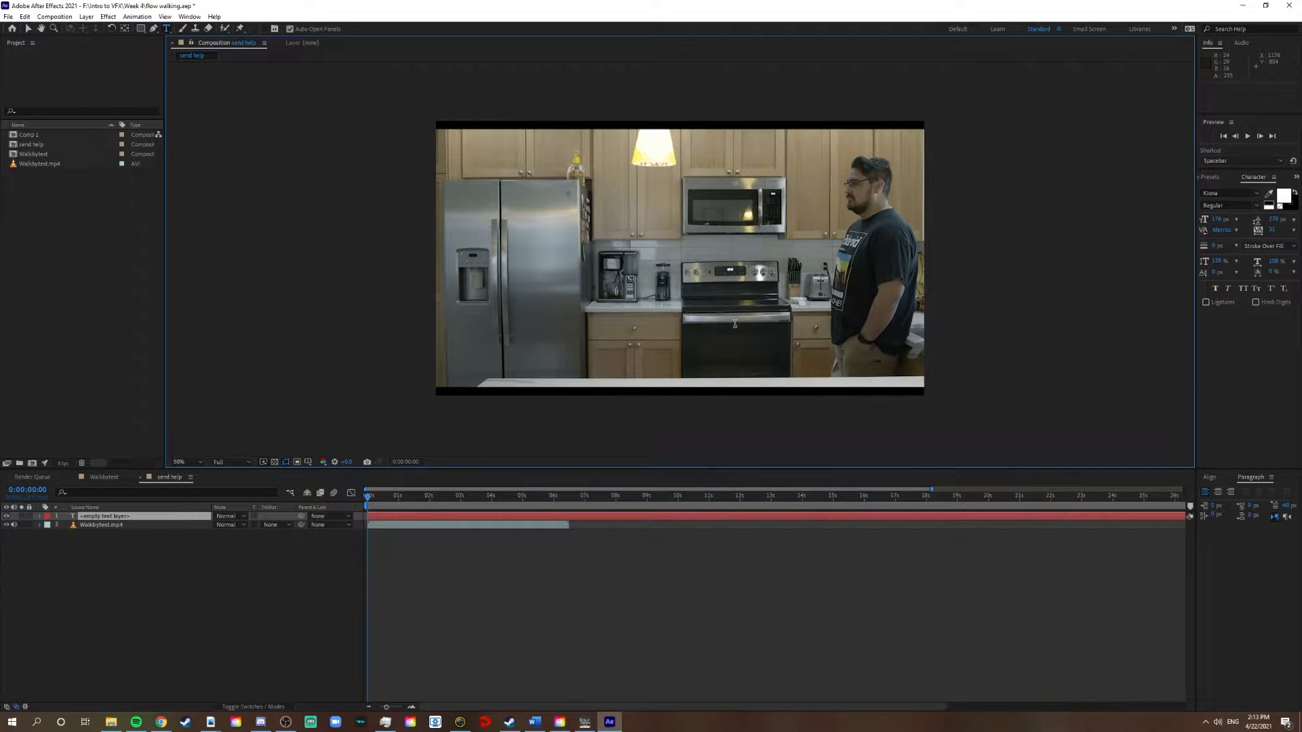
pyautogui.write('Yare')
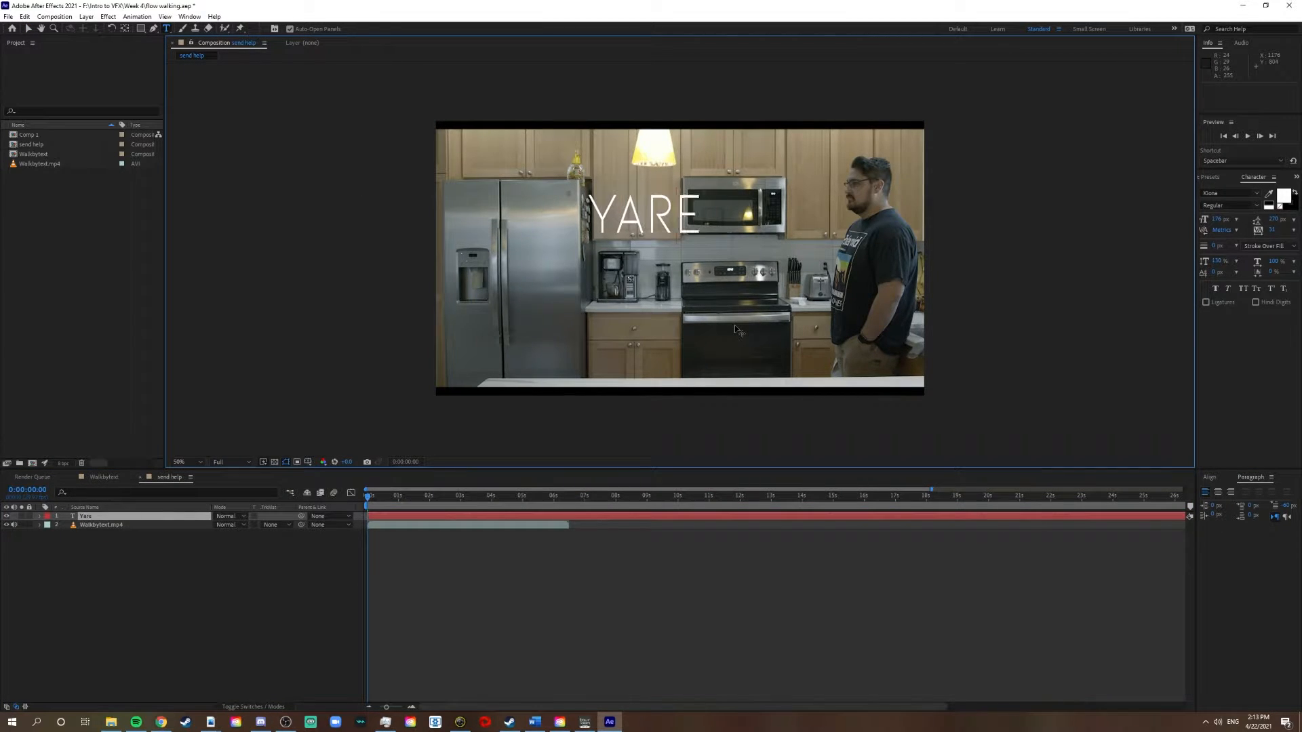
pyautogui.write(' Yare')
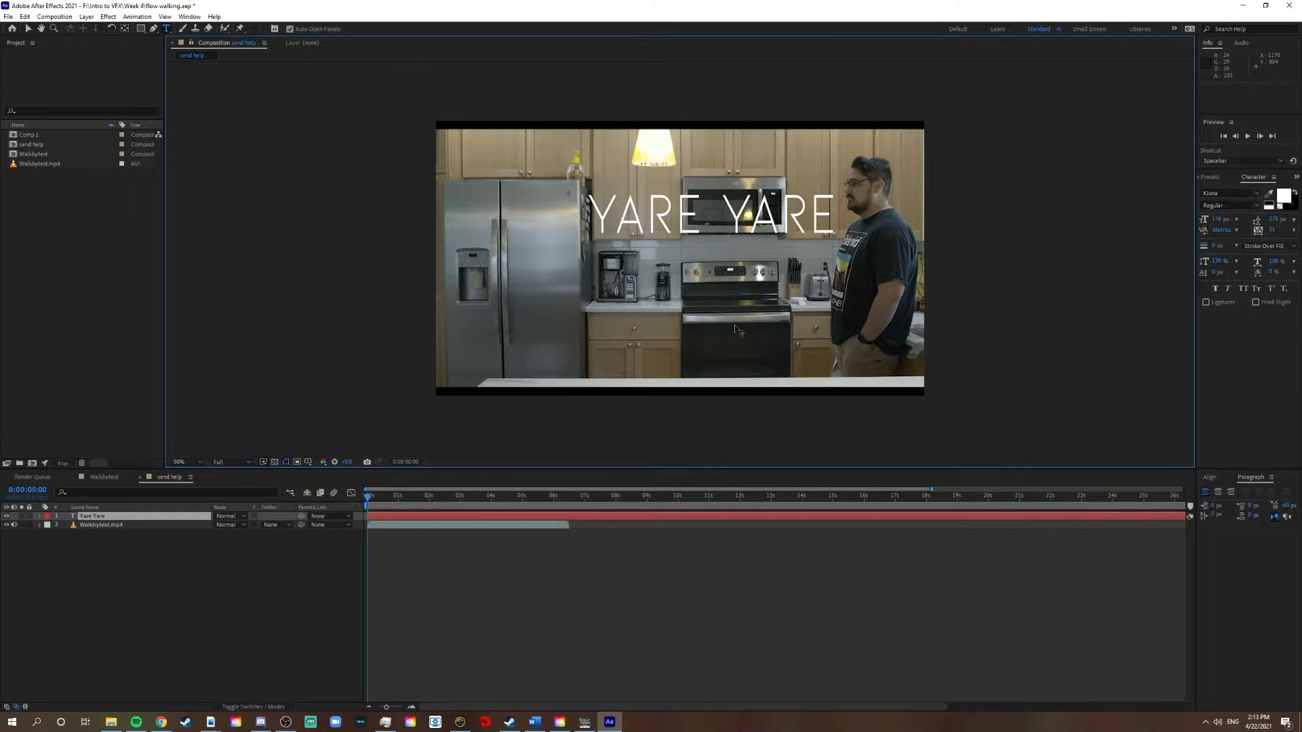
pyautogui.write(' Daze')
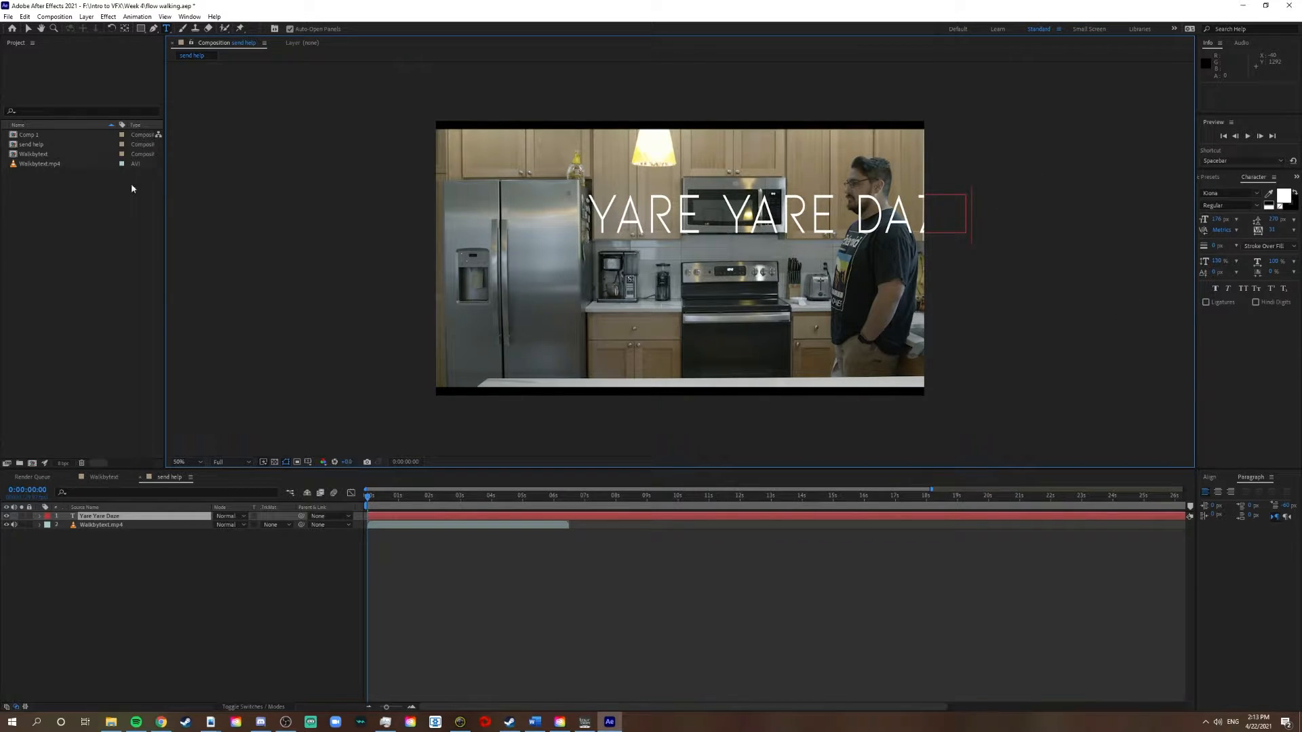
# Center the title horizontally and vertically in the composition, removing the stray letter V from its end
pyautogui.write('v')
pyautogui.click(1211, 477)
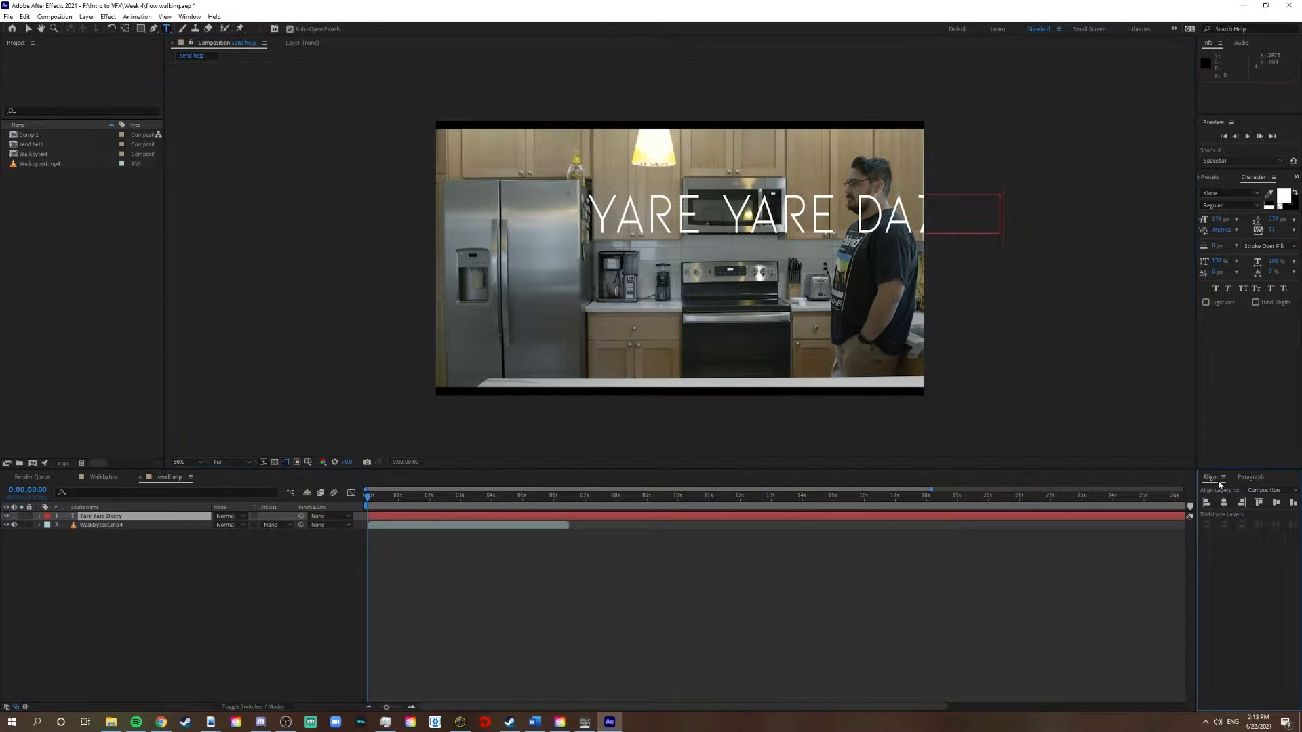
pyautogui.click(1225, 505)
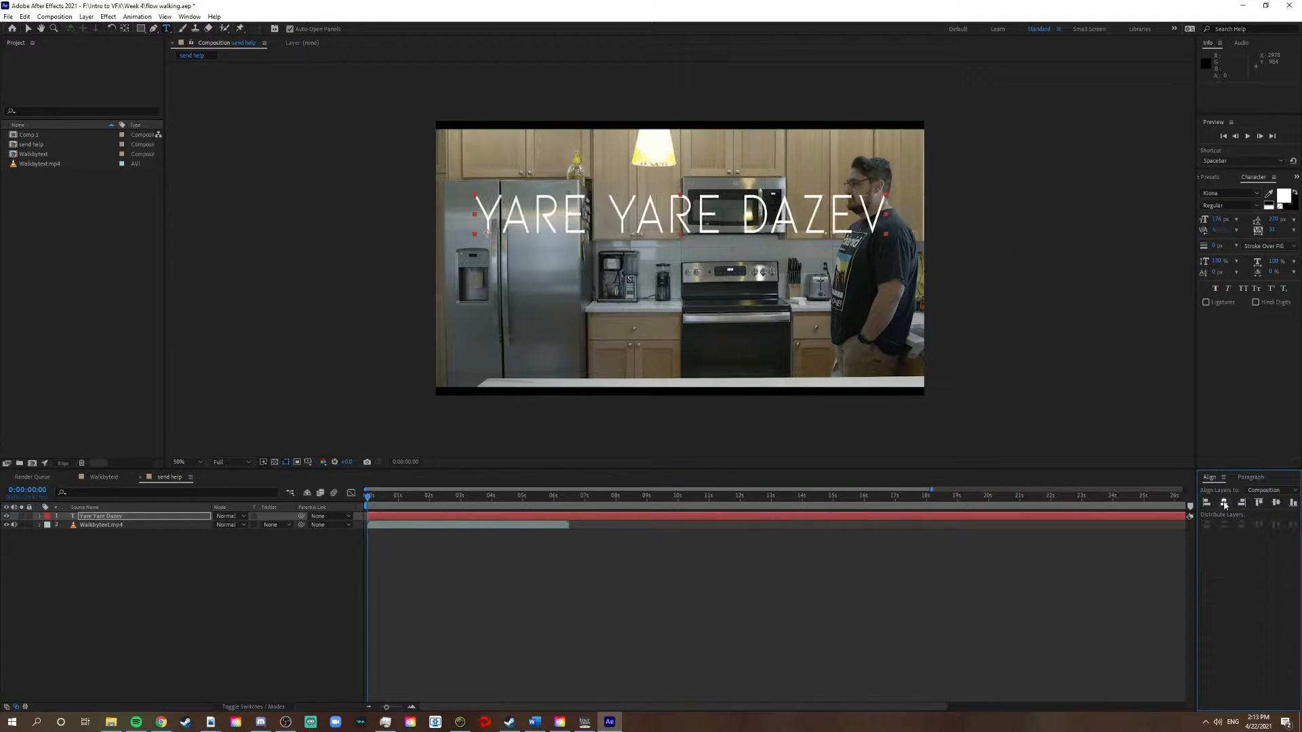
pyautogui.click(1276, 503)
pyautogui.click(875, 266)
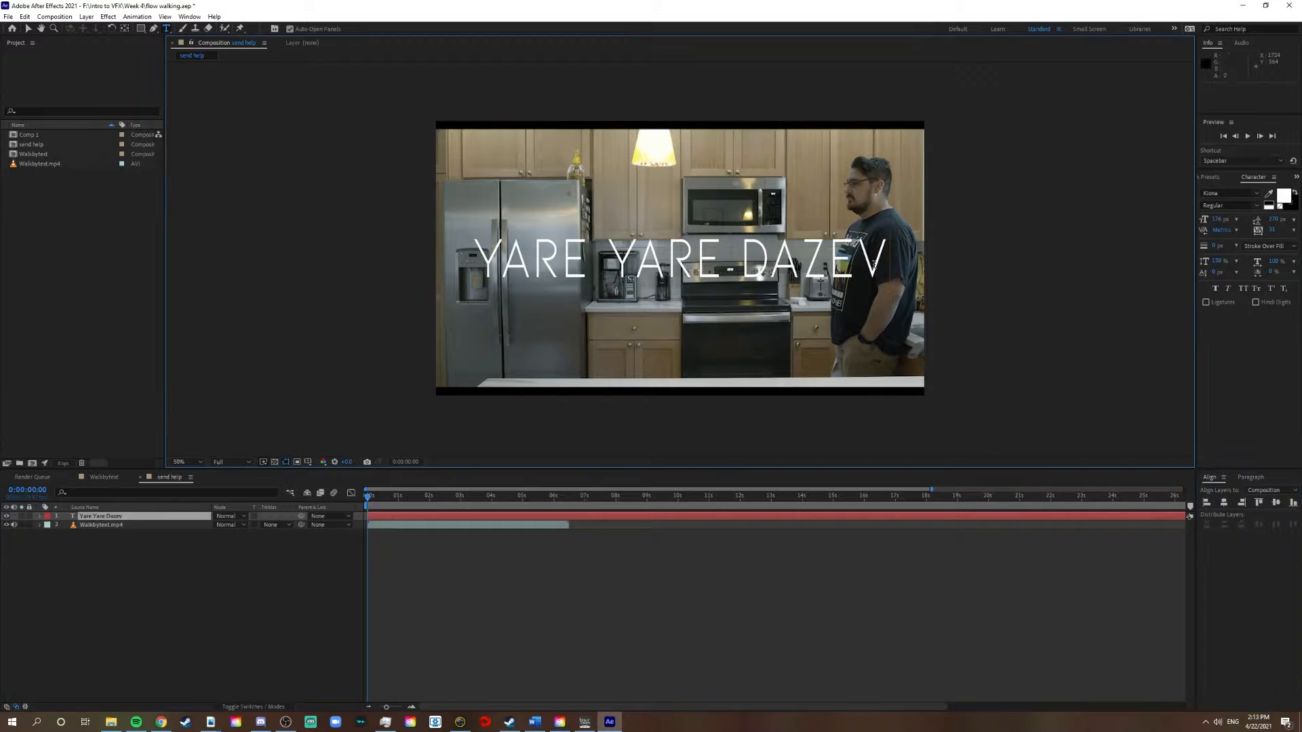
pyautogui.press('BackSpace')
pyautogui.click(1224, 503)
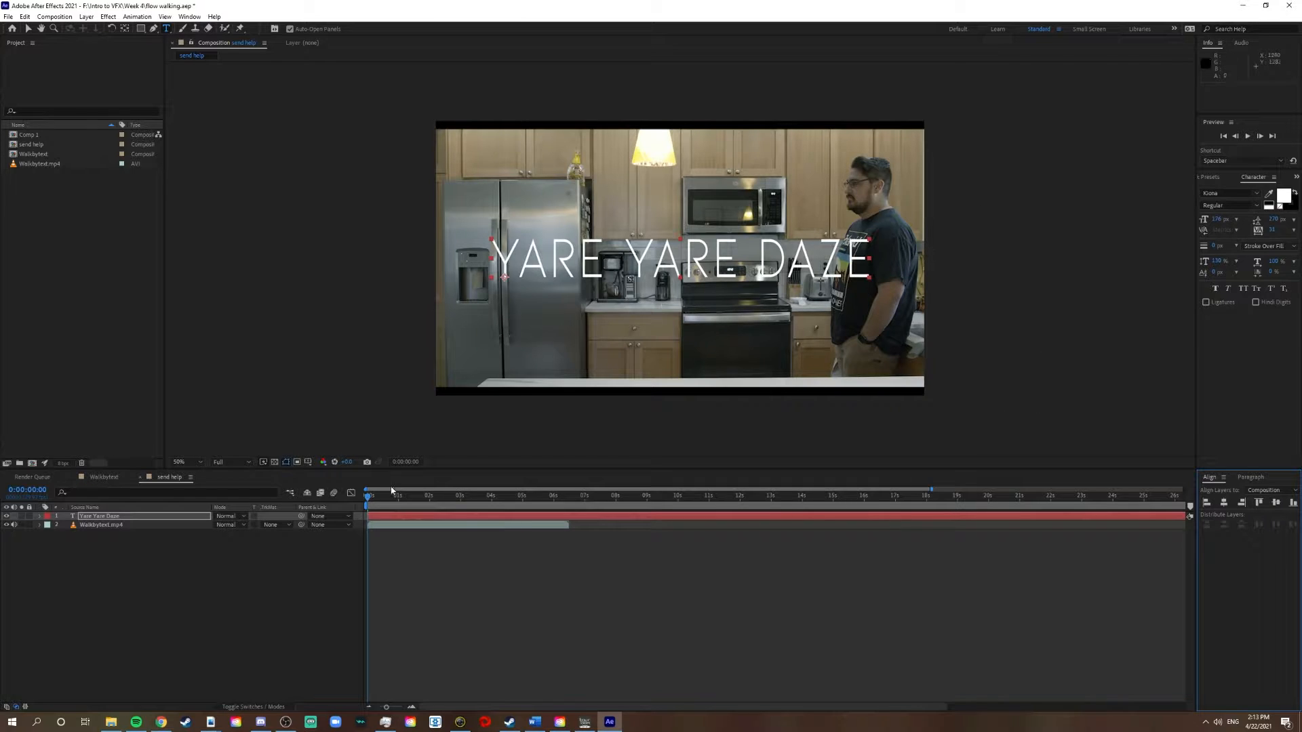
# At 0:00:04:03, draw a closed Pen mask on the text layer that follows the man's back and encloses the whole title
pyautogui.moveTo(370, 508)
pyautogui.mouseDown()
pyautogui.moveTo(565, 509)
pyautogui.moveTo(381, 506)
pyautogui.mouseUp()
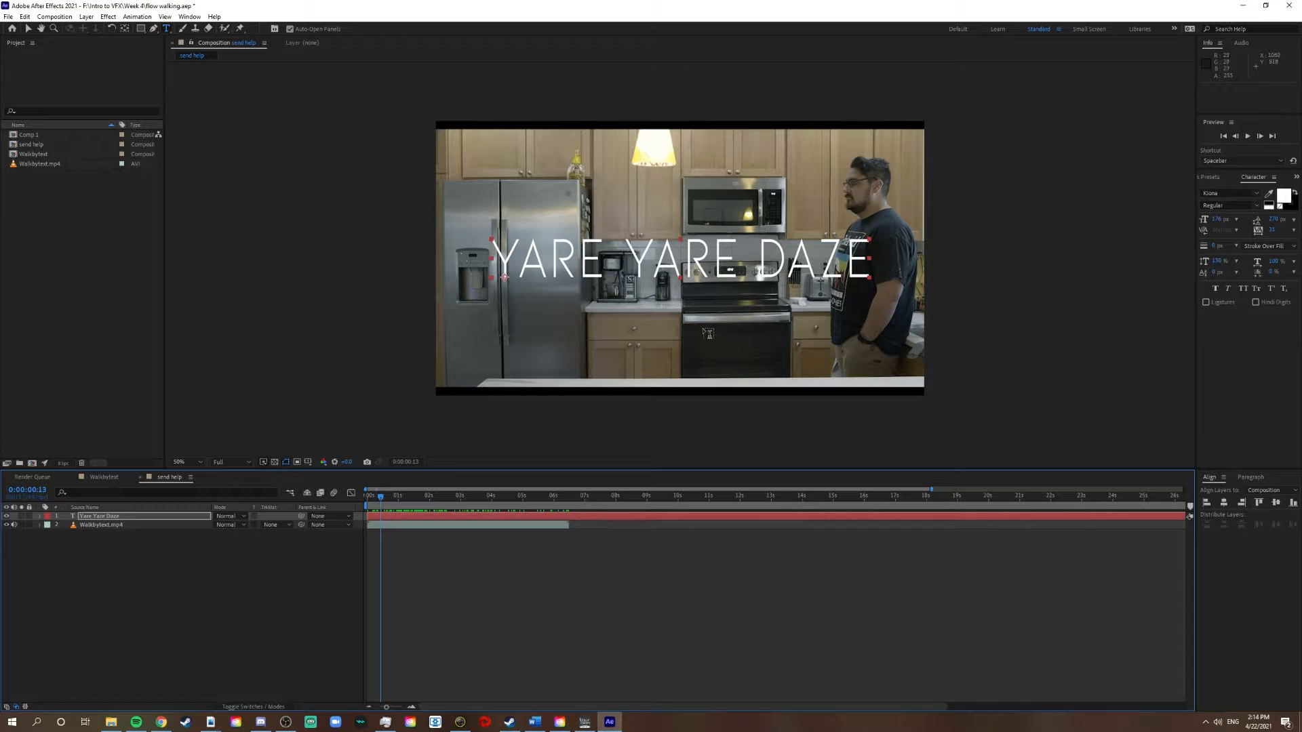
pyautogui.moveTo(385, 505); pyautogui.dragTo(377, 503)
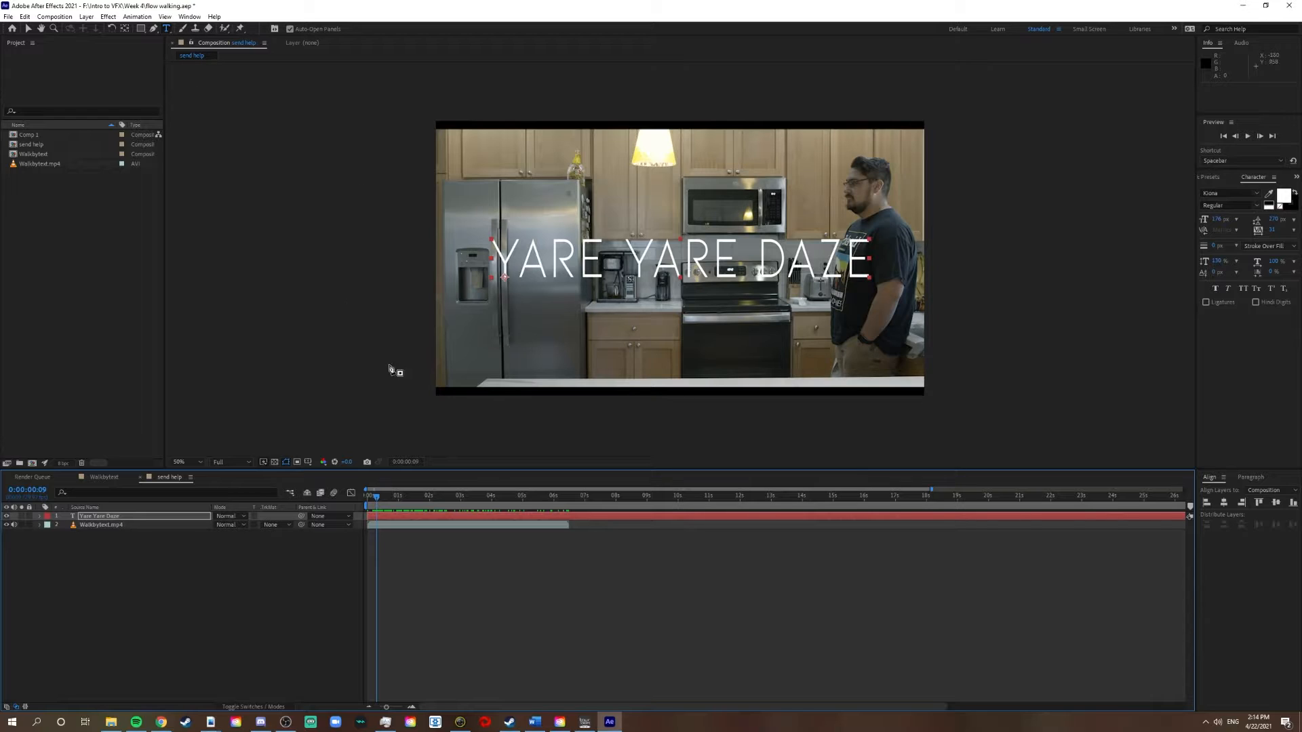
pyautogui.press('g')
pyautogui.moveTo(436, 497); pyautogui.dragTo(494, 500)
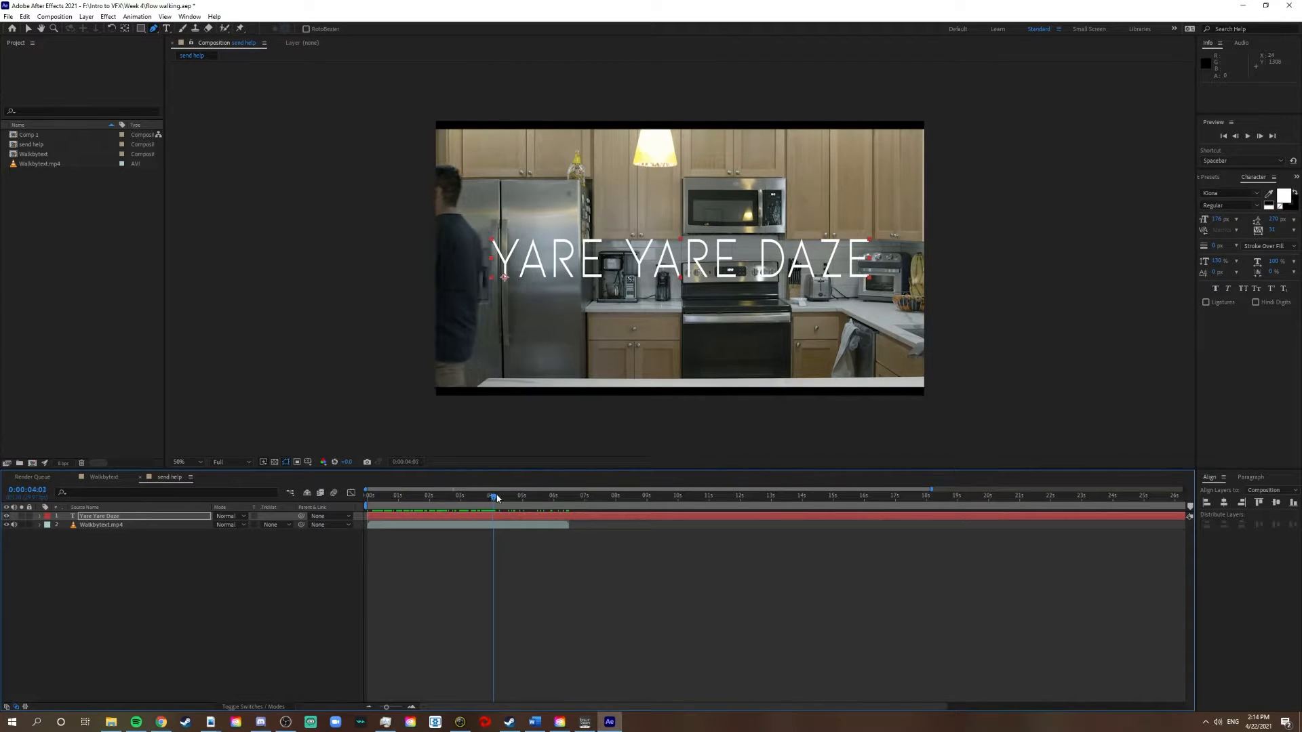
pyautogui.click(459, 220)
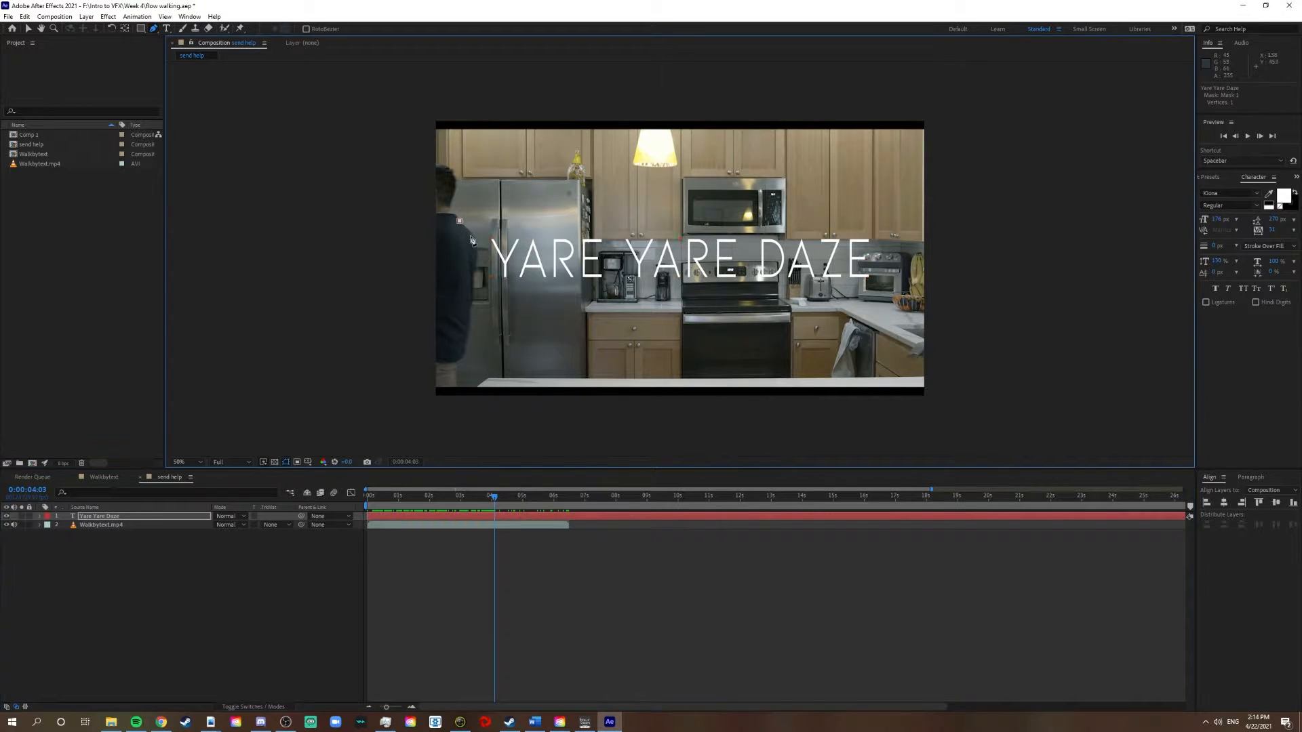
pyautogui.click(475, 243)
pyautogui.click(902, 304)
pyautogui.click(904, 202)
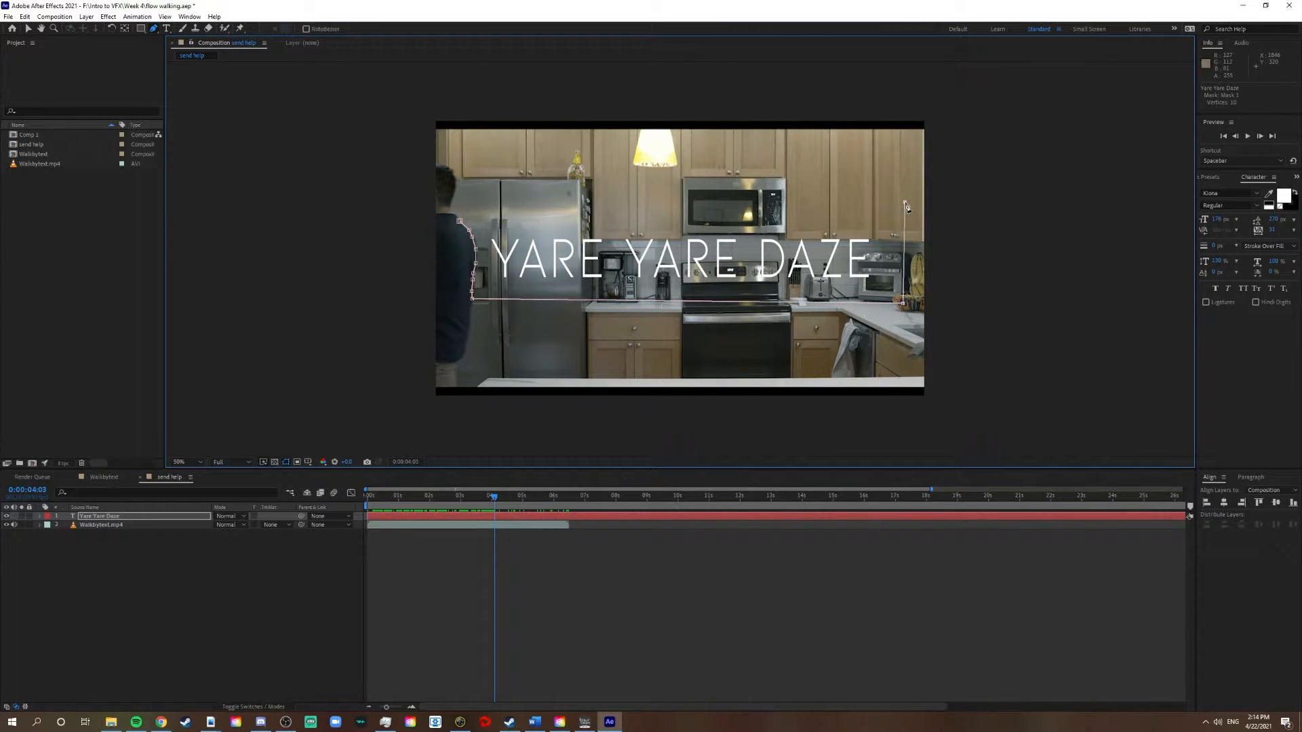
pyautogui.click(461, 222)
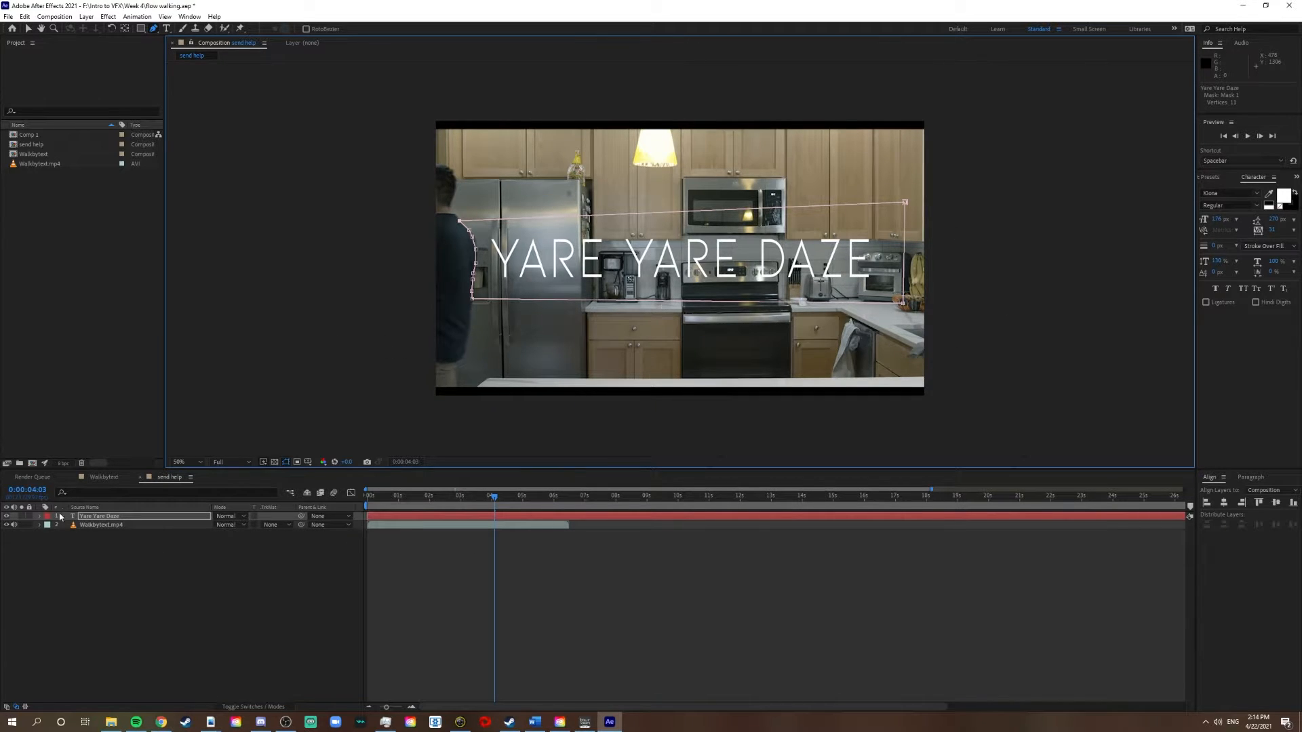
# Expand the text layer's mask to show its path, feather, opacity and expansion properties
pyautogui.click(39, 517)
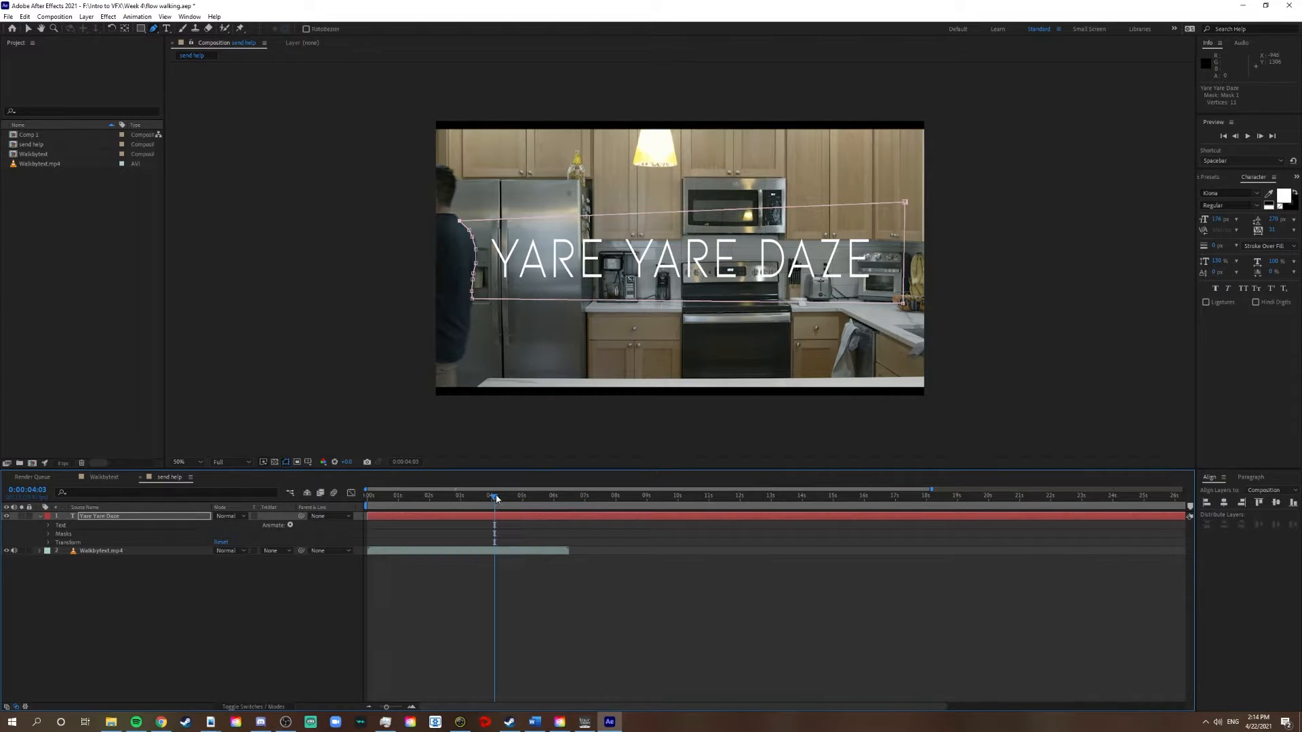
pyautogui.moveTo(496, 499)
pyautogui.mouseDown()
pyautogui.moveTo(464, 499)
pyautogui.moveTo(496, 499)
pyautogui.mouseUp()
pyautogui.moveTo(494, 499)
pyautogui.mouseDown()
pyautogui.moveTo(398, 512)
pyautogui.moveTo(494, 521)
pyautogui.mouseUp()
pyautogui.click(49, 534)
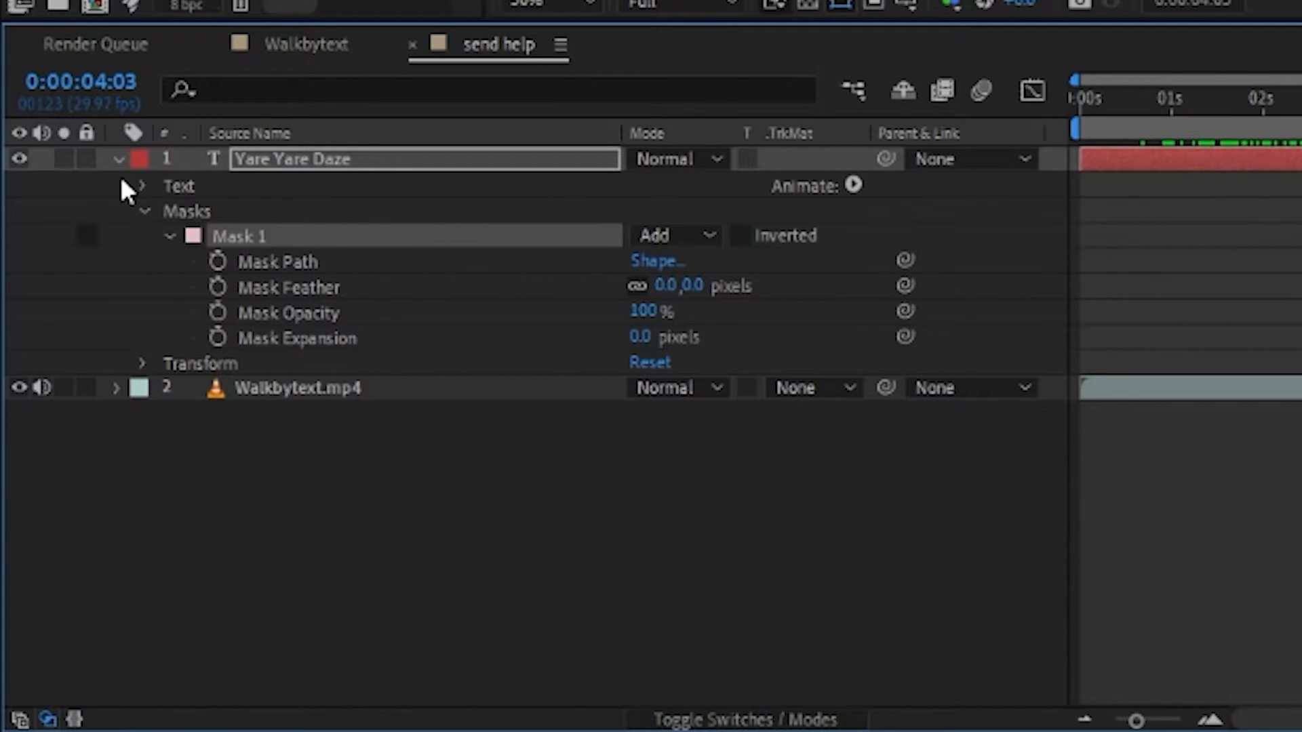
# Show only the text layer's Position property and set it to 273.5, 614.0
pyautogui.click(141, 186)
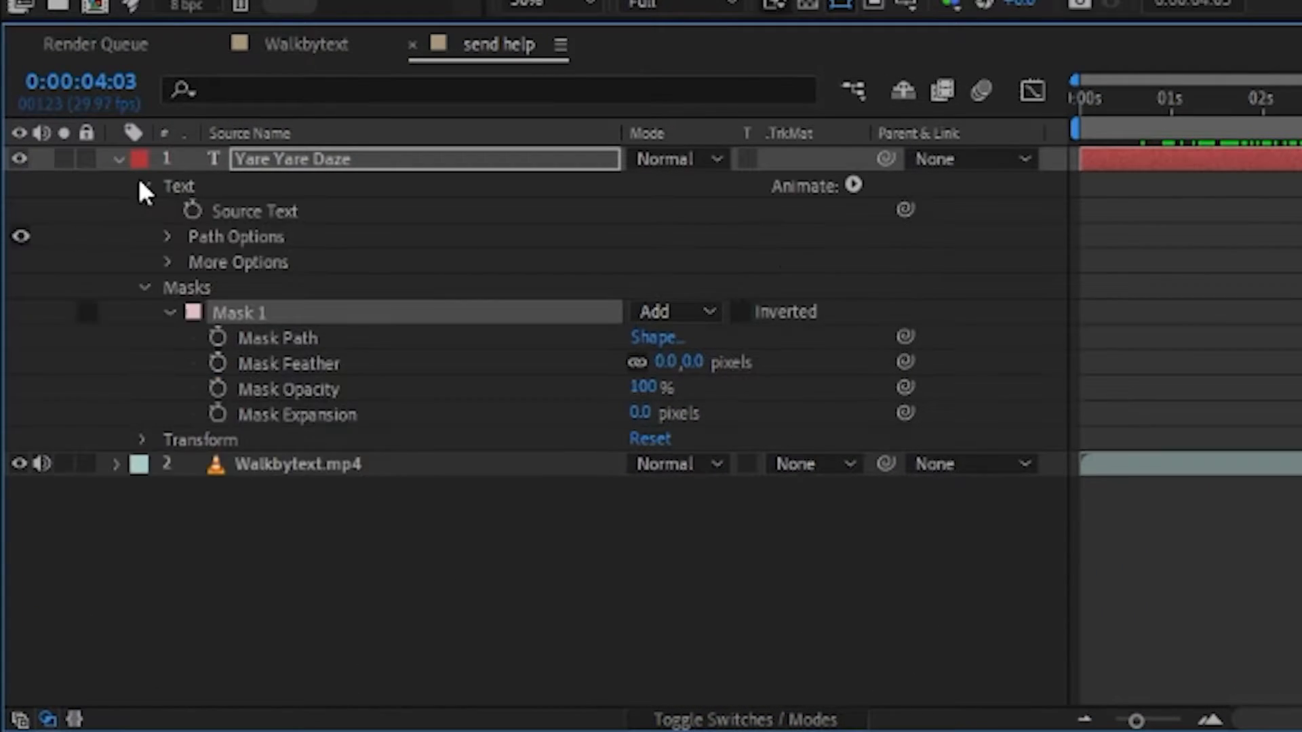
pyautogui.click(228, 187)
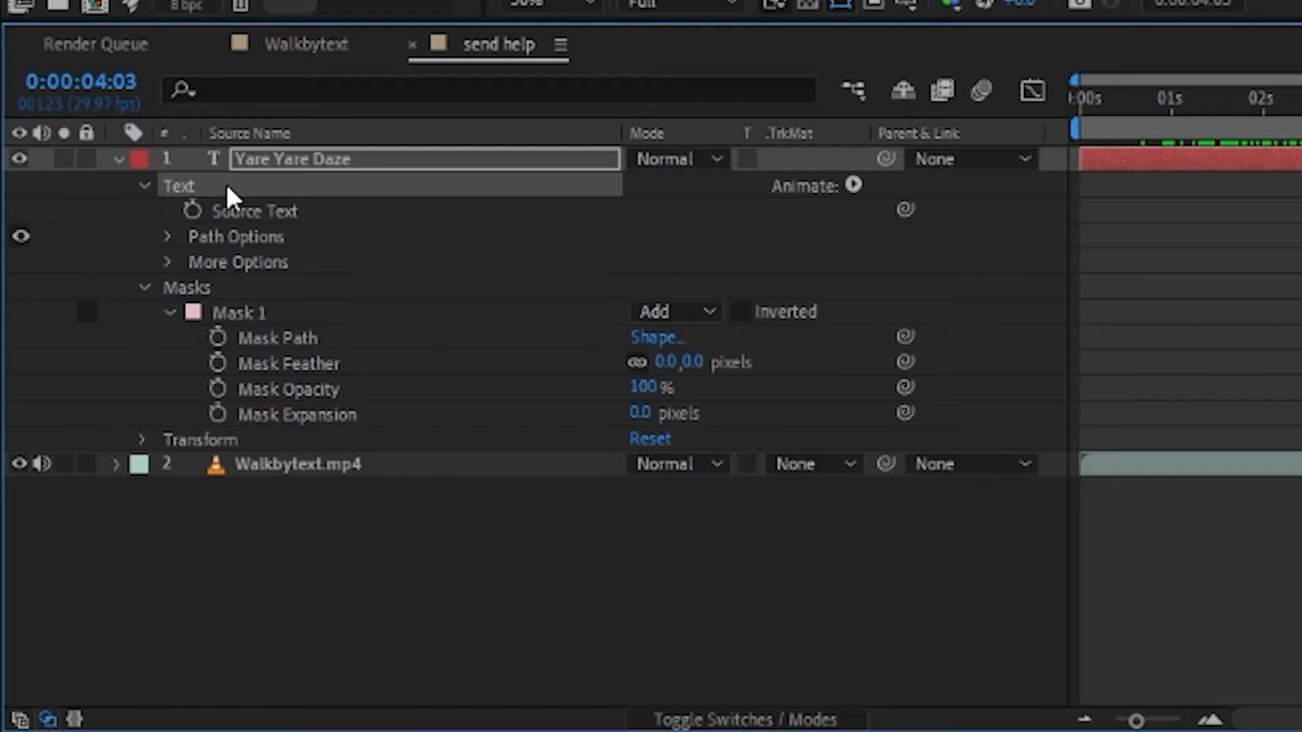
pyautogui.press('p')
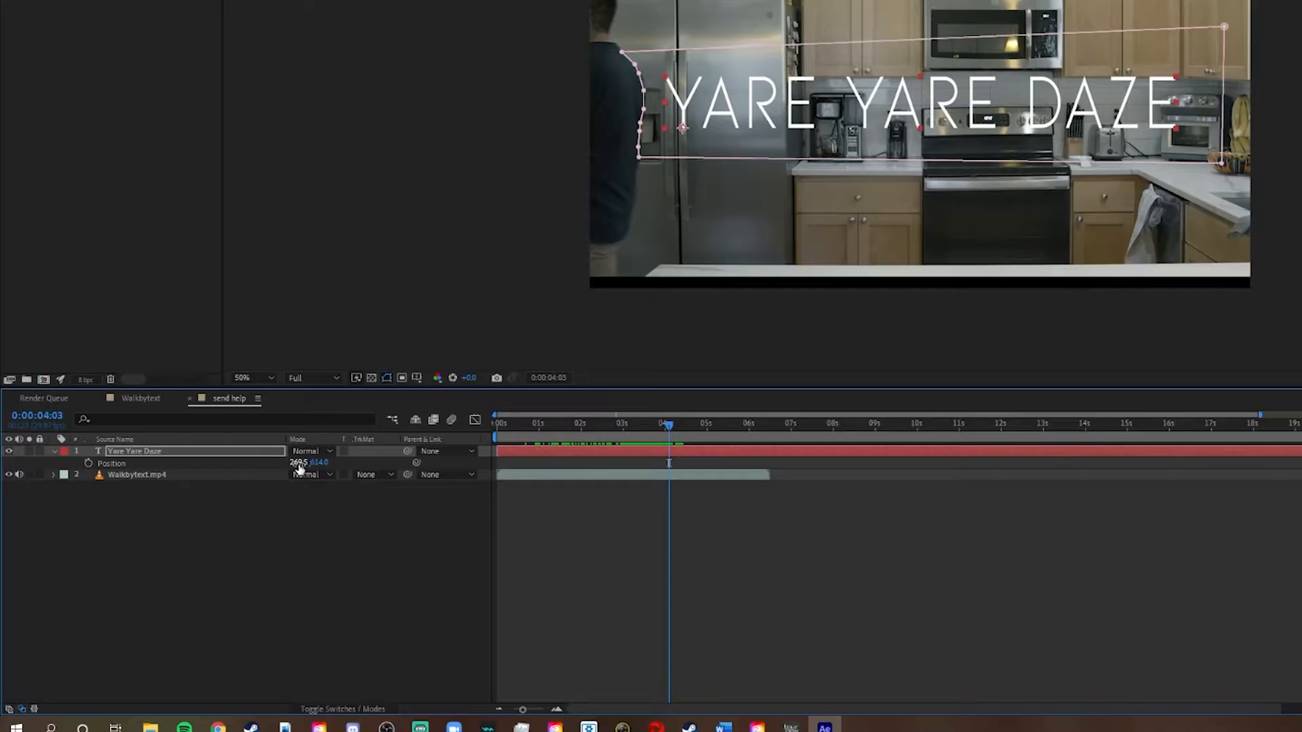
pyautogui.moveTo(643, 184); pyautogui.dragTo(675, 184)
pyautogui.moveTo(229, 524); pyautogui.dragTo(224, 527)
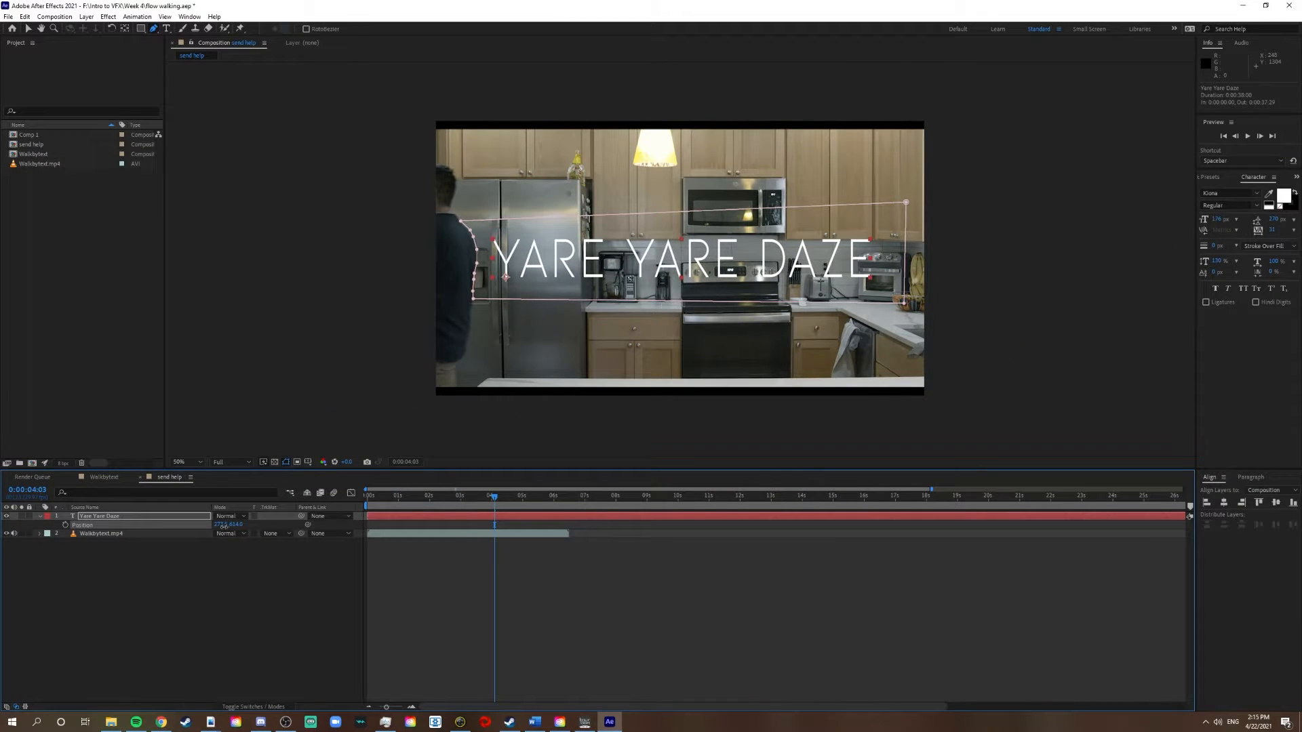
# Enable Mask Path keyframing for the title's mask at 0:00:04:03
pyautogui.click(39, 516)
pyautogui.click(39, 516)
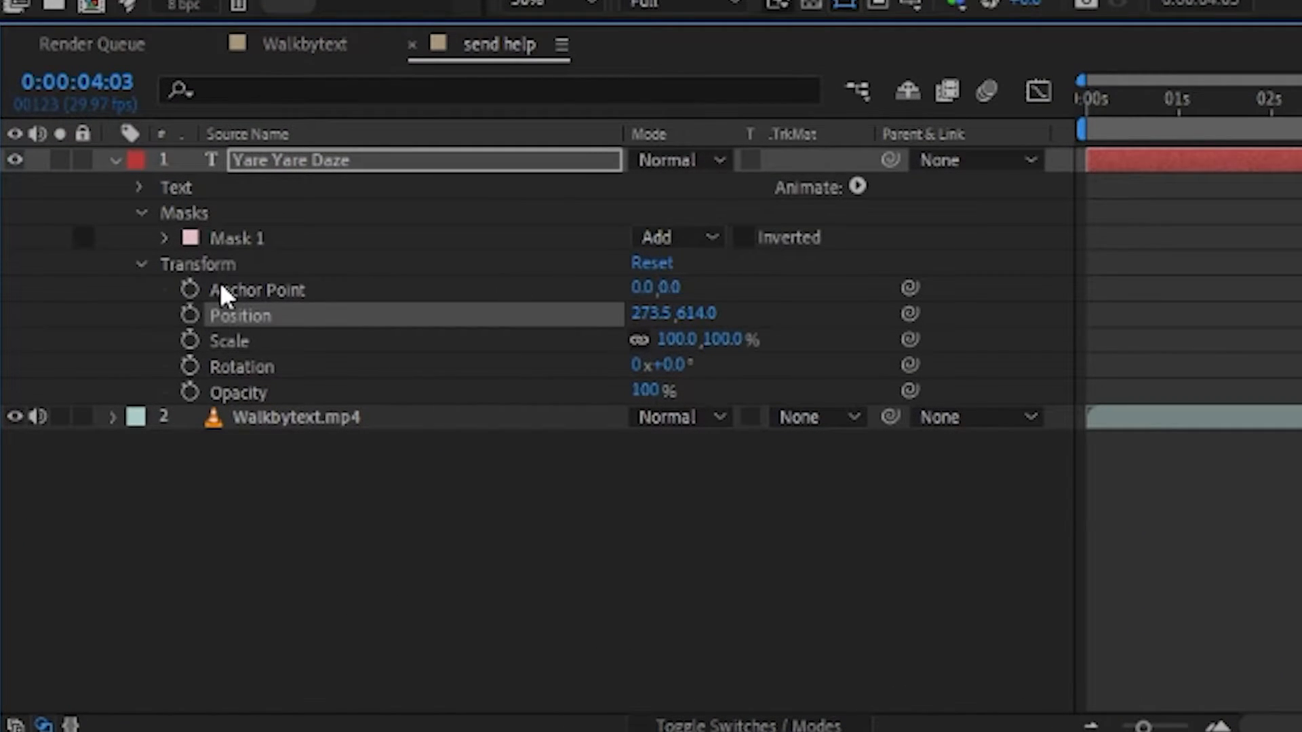
pyautogui.click(163, 244)
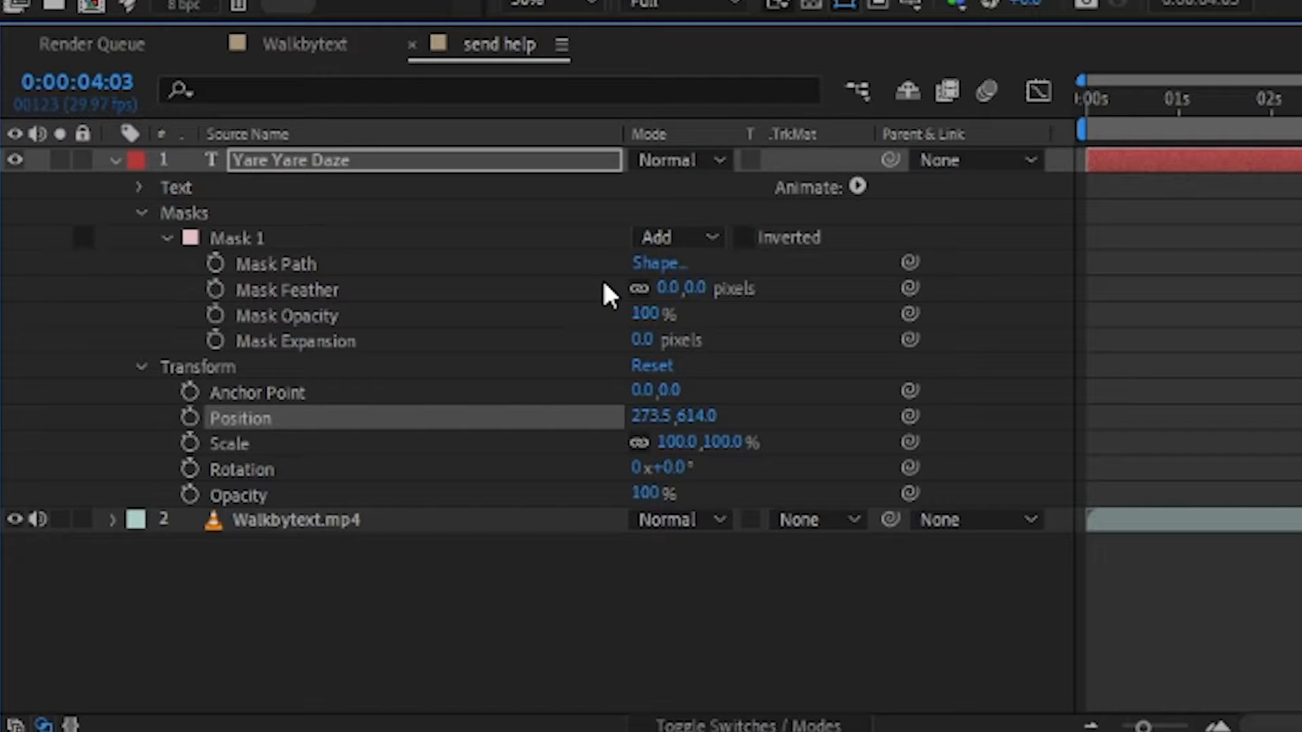
pyautogui.click(210, 263)
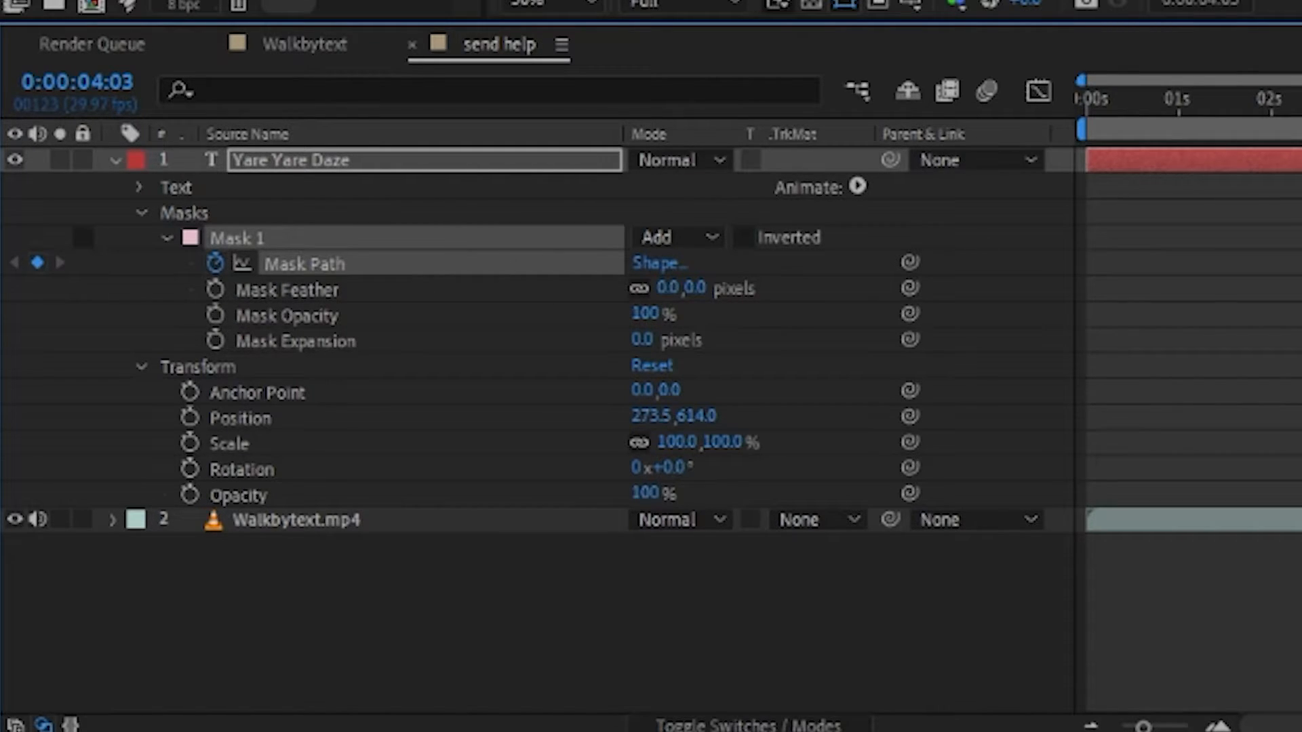
# At 0:00:01:25, move the whole mask so its curved edge lines up with the man's back, keyframing the path
pyautogui.moveTo(494, 500); pyautogui.dragTo(426, 510)
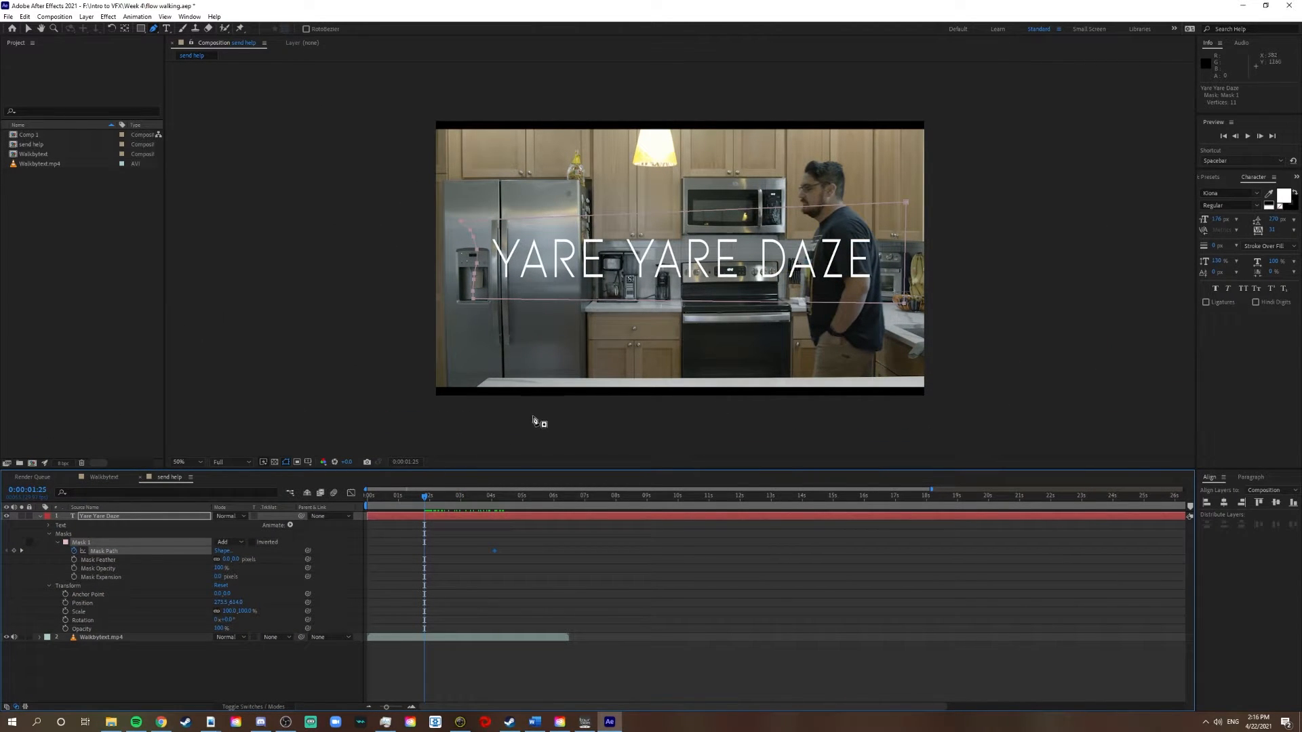
pyautogui.press('v')
pyautogui.moveTo(478, 269); pyautogui.dragTo(880, 269)
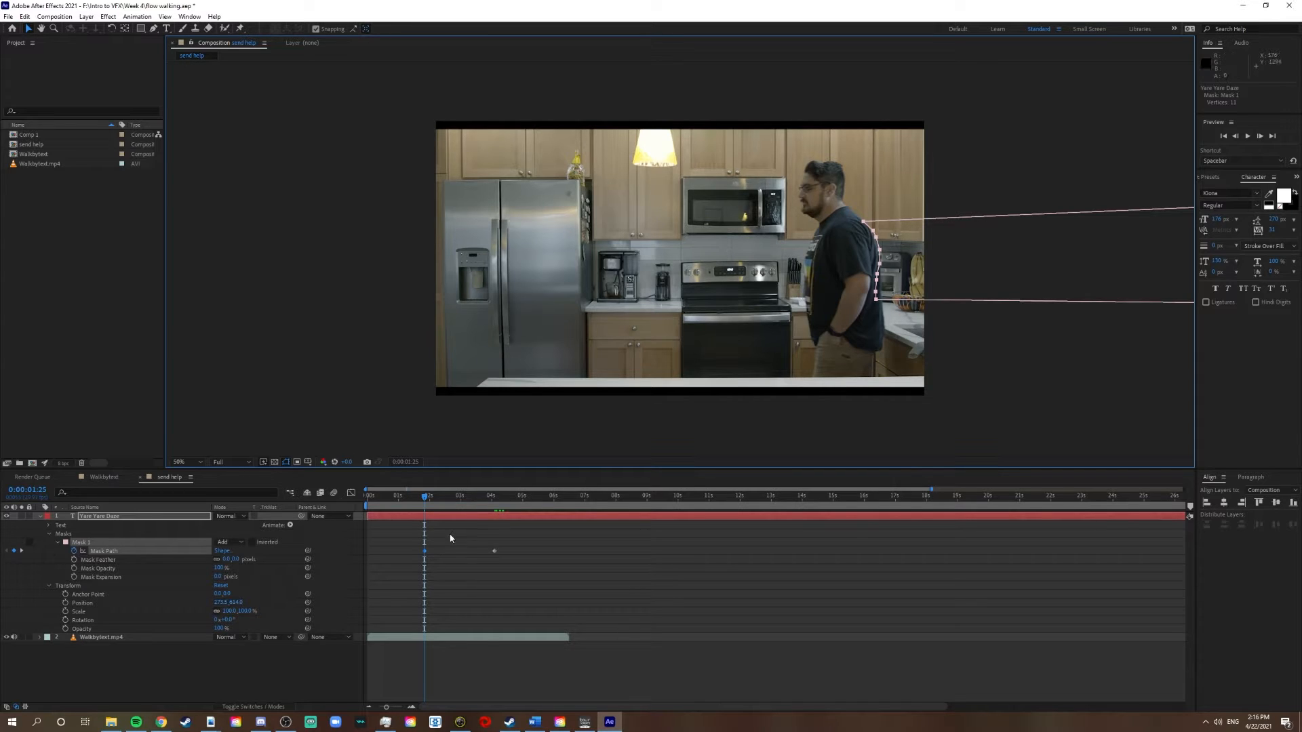
pyautogui.moveTo(423, 500)
pyautogui.mouseDown()
pyautogui.moveTo(499, 500)
pyautogui.moveTo(438, 506)
pyautogui.moveTo(491, 502)
pyautogui.moveTo(423, 522)
pyautogui.mouseUp()
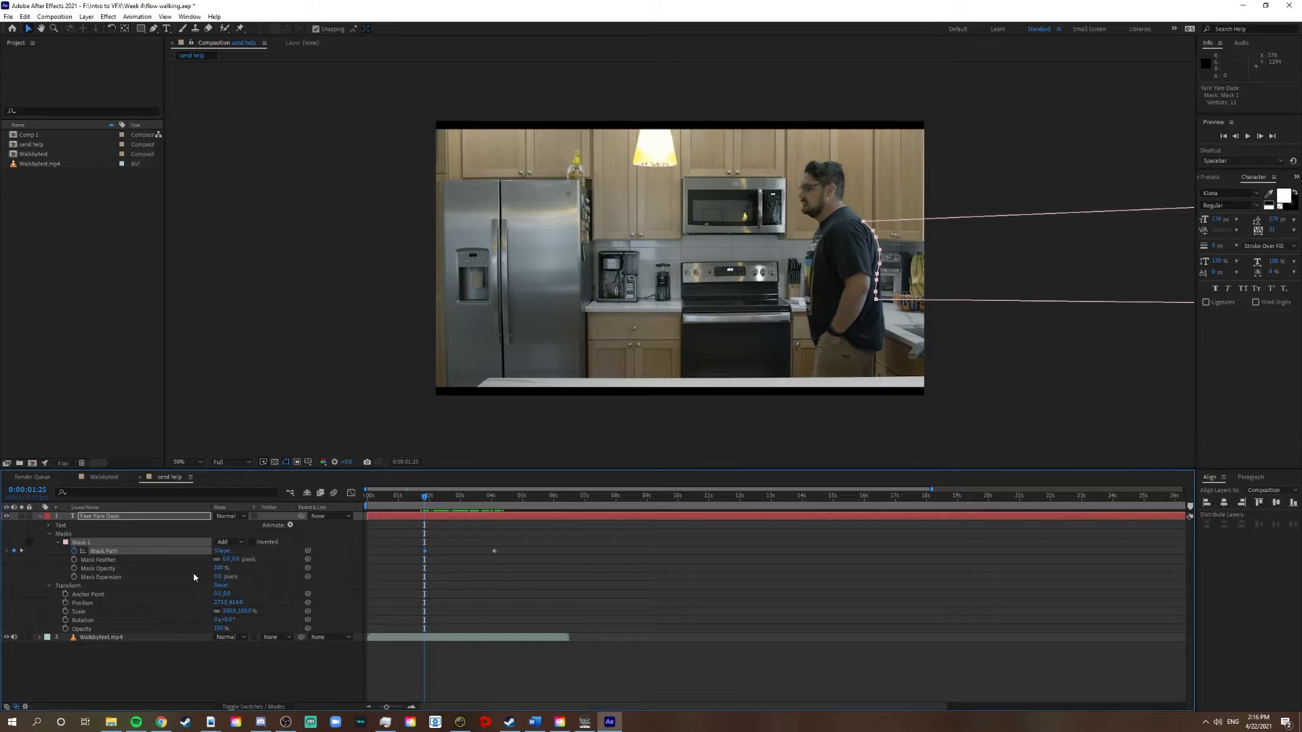
# Preview the title with Mask 1 in Subtract mode and switch the mask back to Add
pyautogui.click(239, 542)
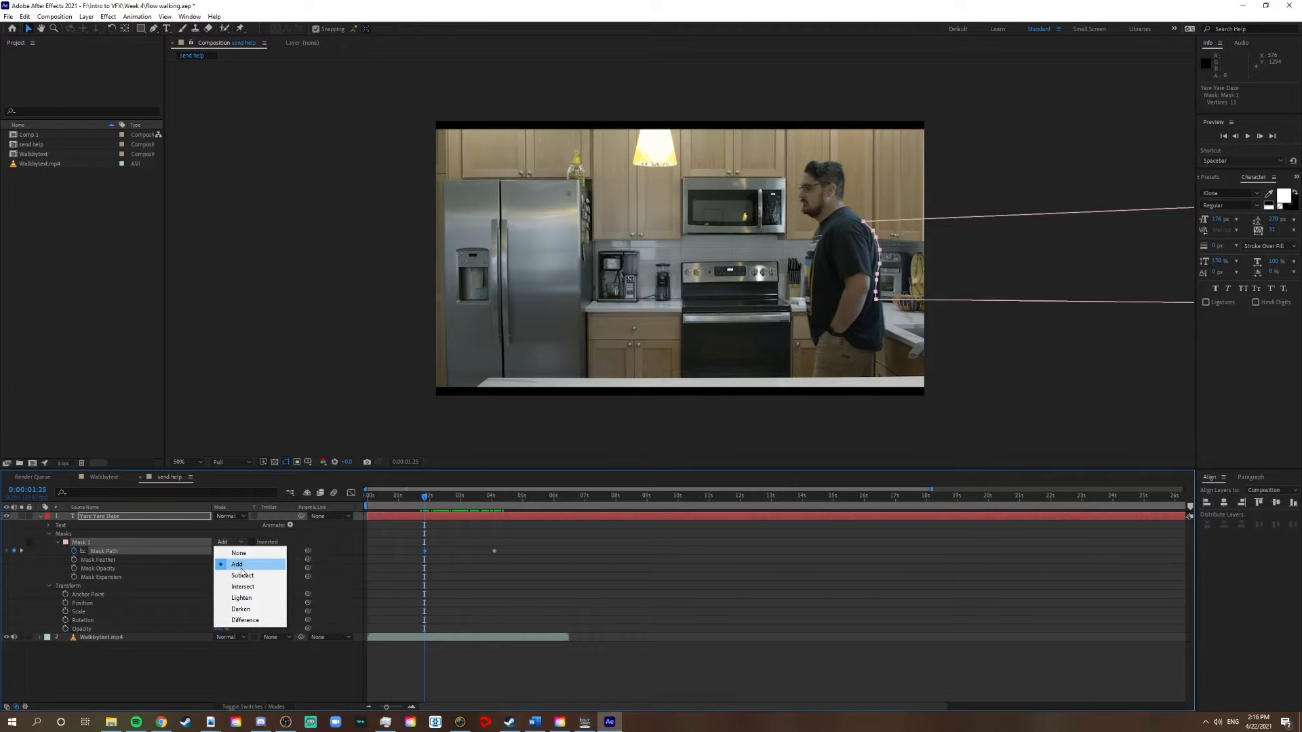
pyautogui.click(242, 575)
pyautogui.click(421, 497)
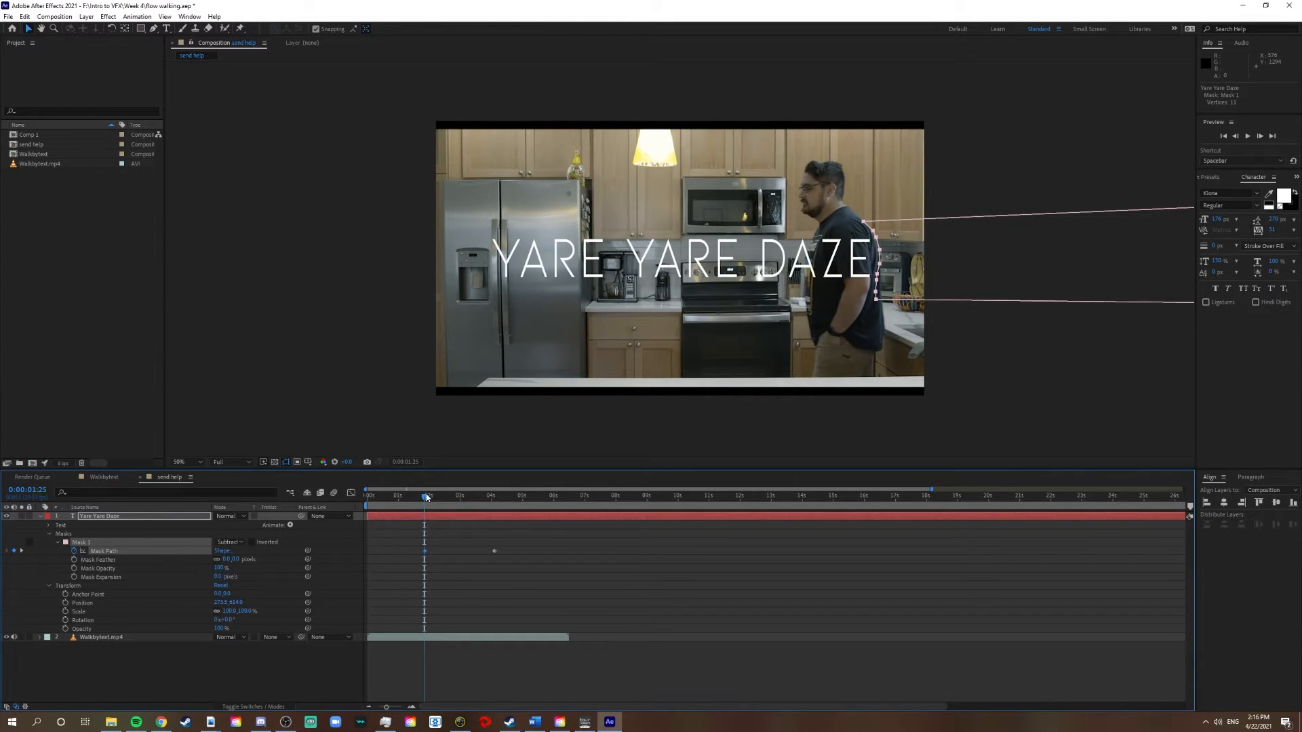
pyautogui.press('space')
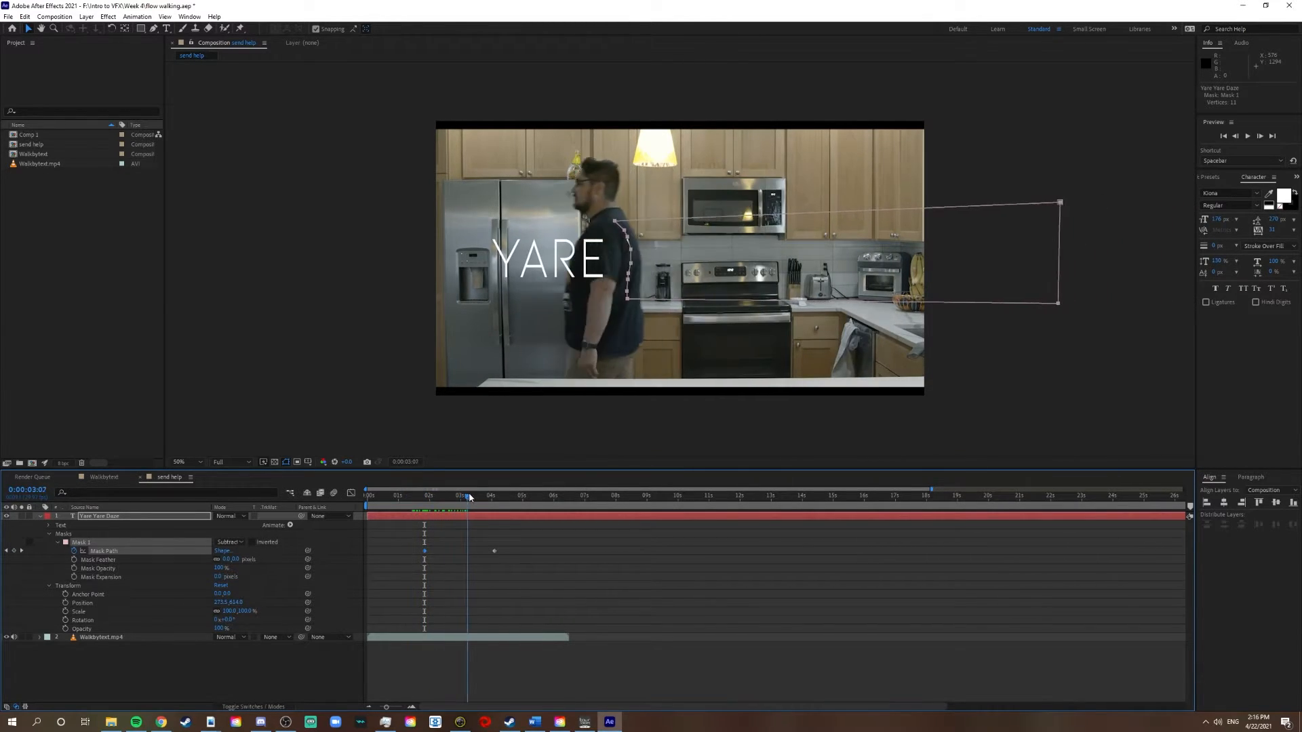
pyautogui.moveTo(451, 502); pyautogui.dragTo(423, 500)
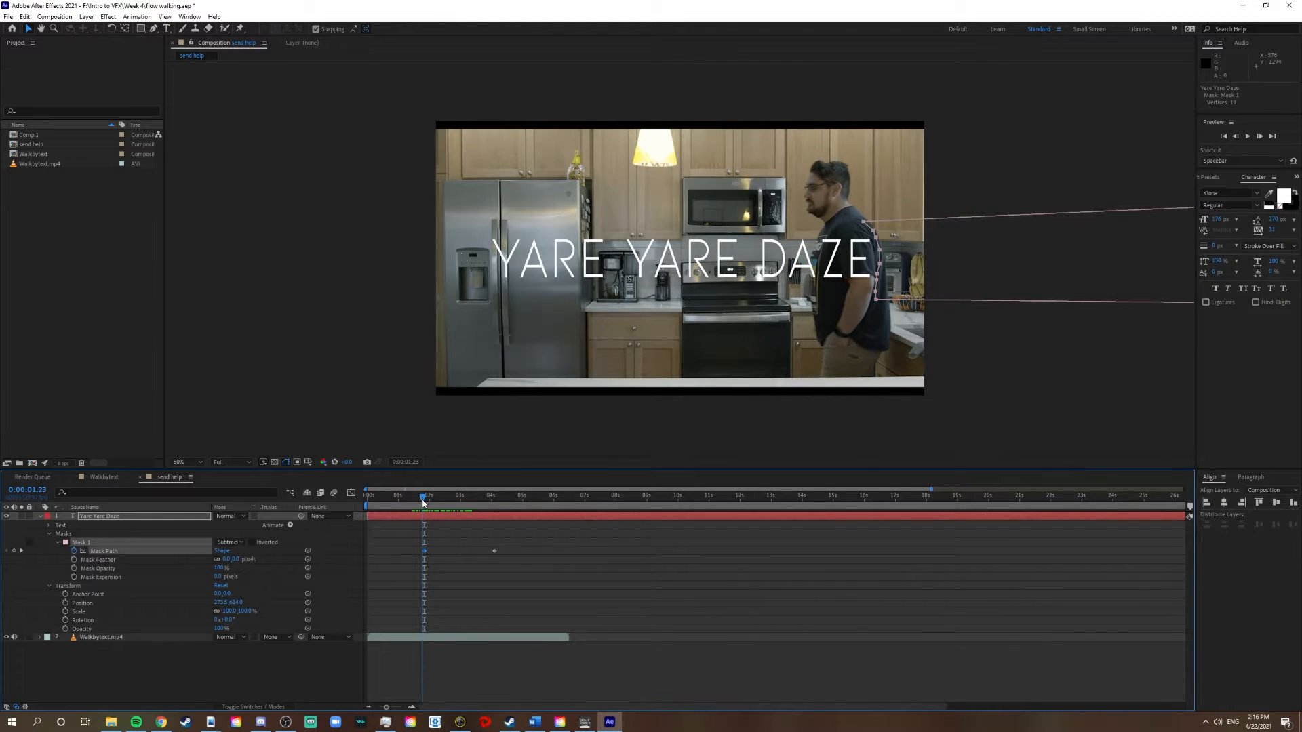
pyautogui.click(229, 542)
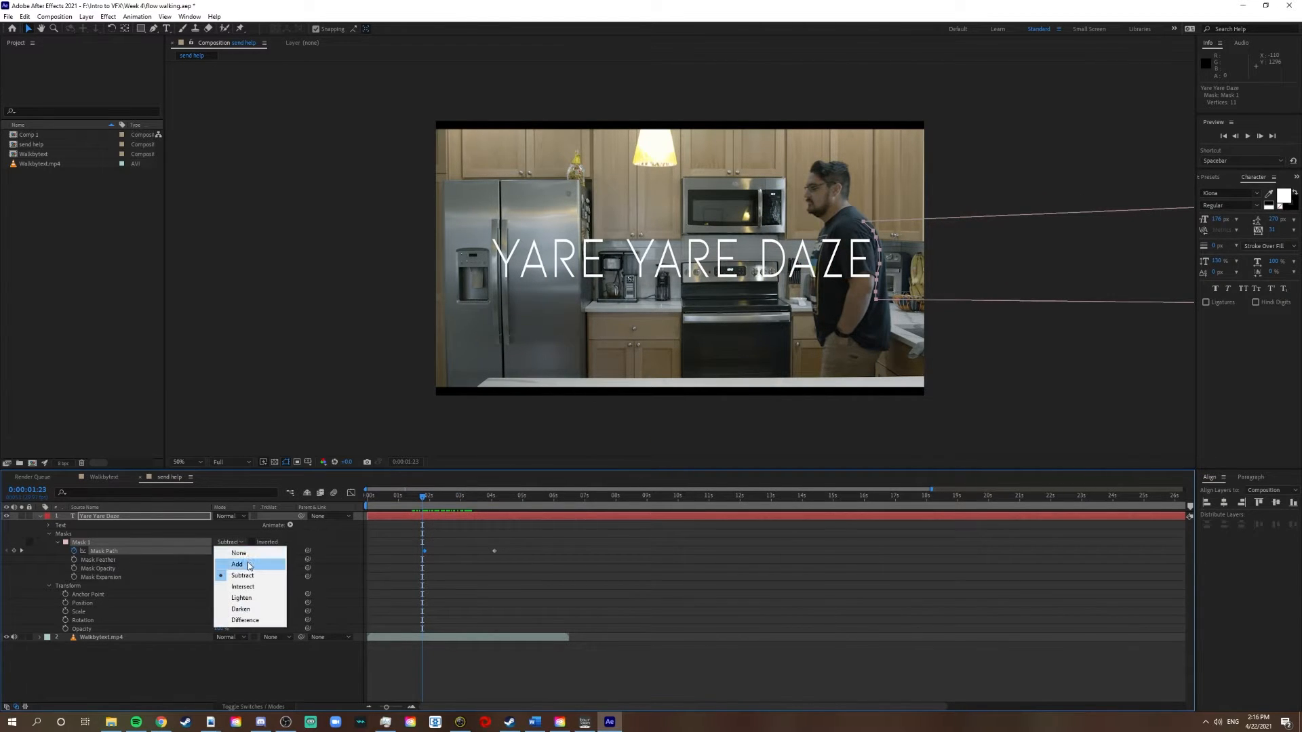
pyautogui.click(231, 563)
# Nudge the mask edge onto the man's back at 0:00:01:27 and 0:00:02:03, adding Mask Path keyframes
pyautogui.moveTo(425, 500); pyautogui.dragTo(427, 502)
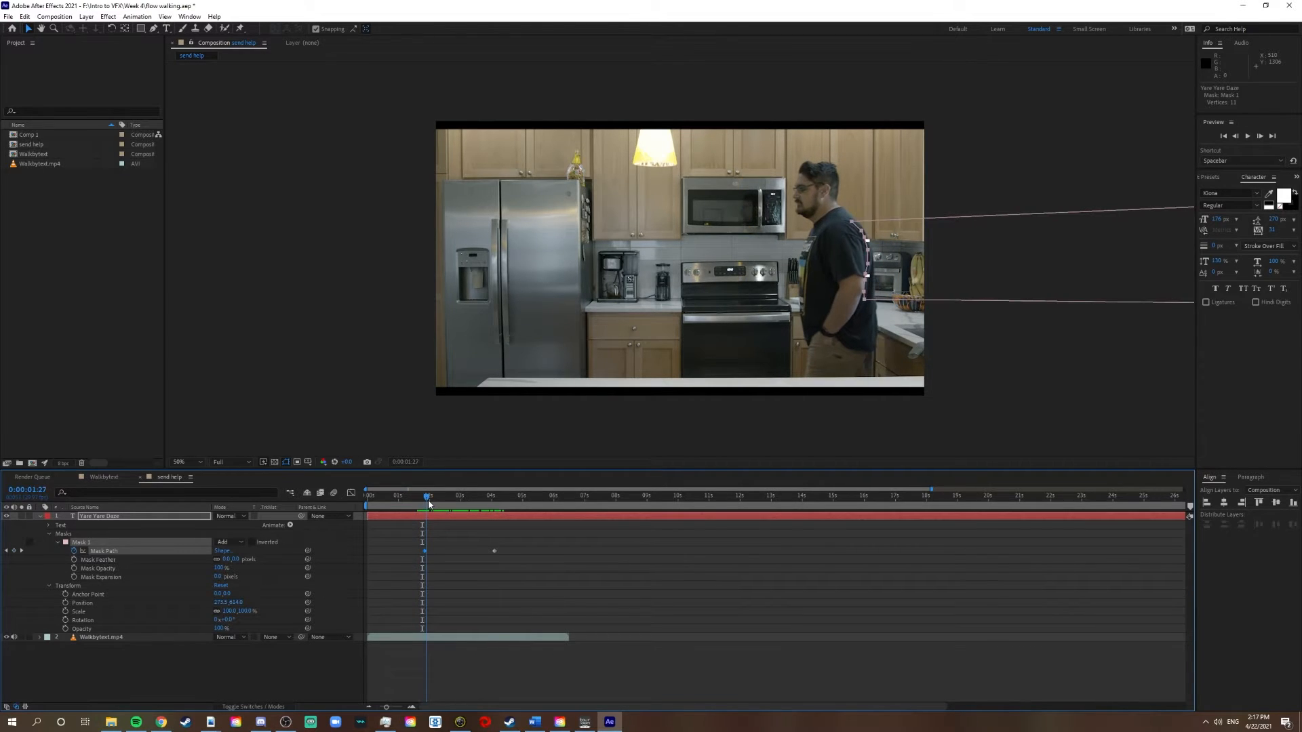
pyautogui.moveTo(388, 711); pyautogui.dragTo(396, 711)
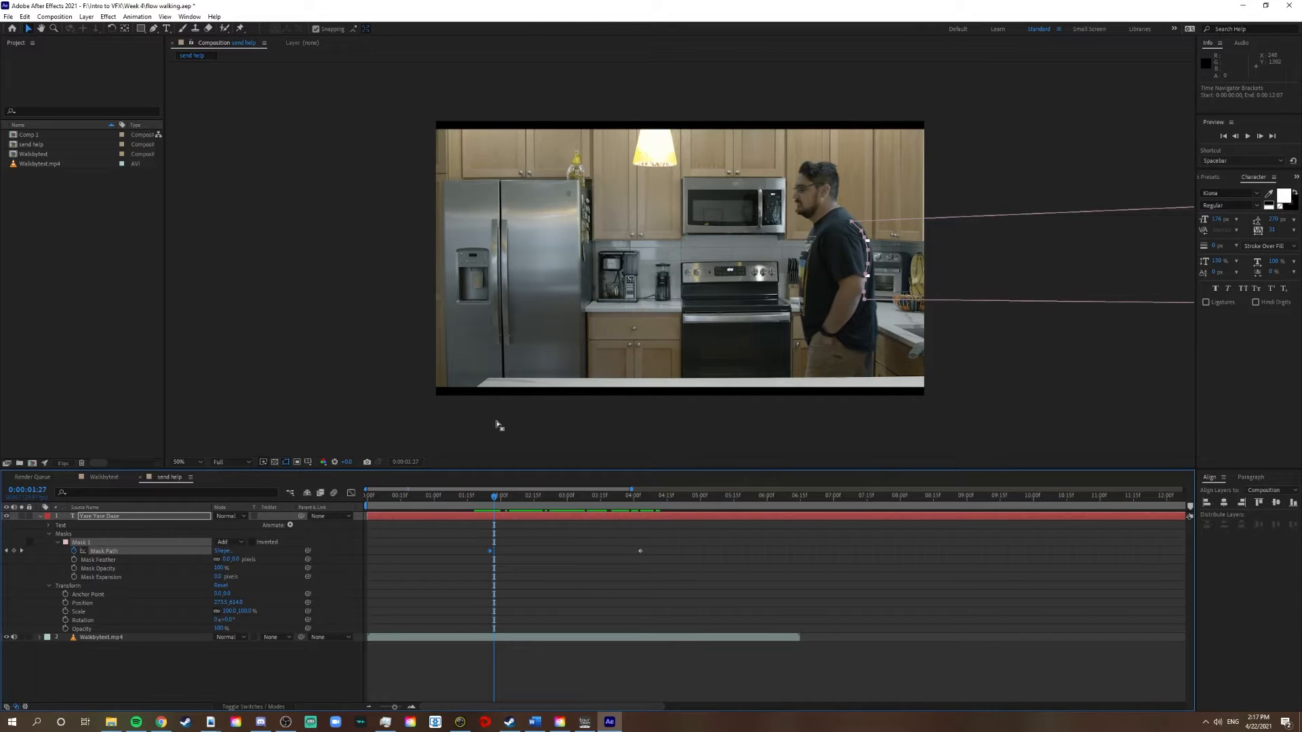
pyautogui.moveTo(865, 241); pyautogui.dragTo(871, 243)
pyautogui.moveTo(502, 497); pyautogui.dragTo(507, 497)
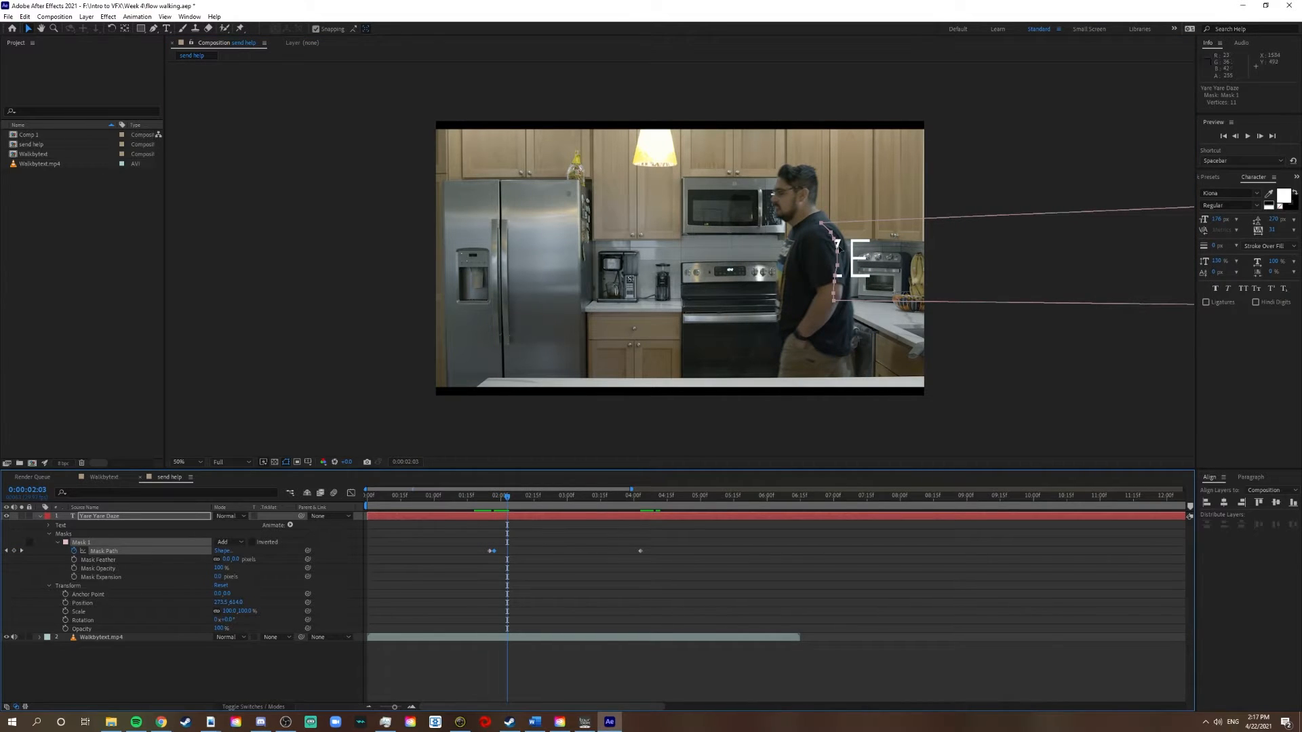
pyautogui.moveTo(839, 252); pyautogui.dragTo(851, 252)
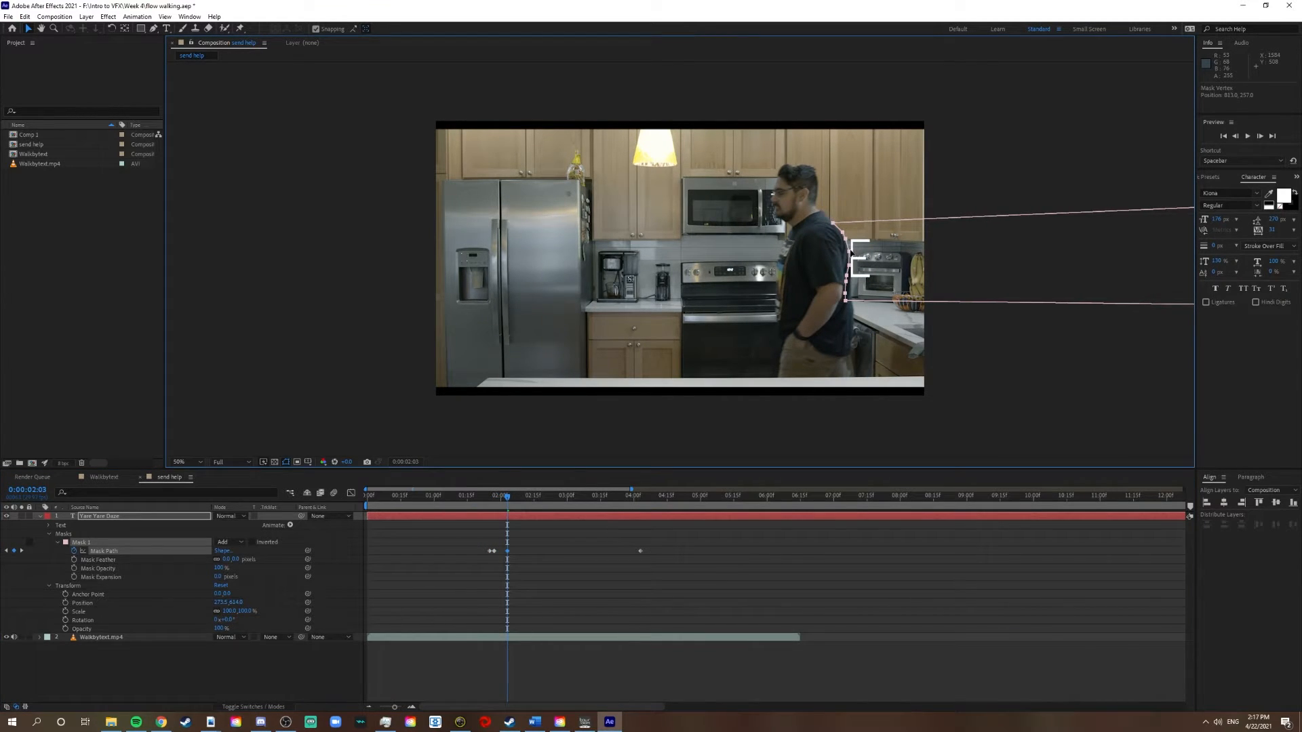
# Nudge the mask edge onto the man's back at intervals from 0:00:02:11 until just before 0:00:04:03, adding Mask Path keyframes
pyautogui.moveTo(508, 493); pyautogui.dragTo(523, 501)
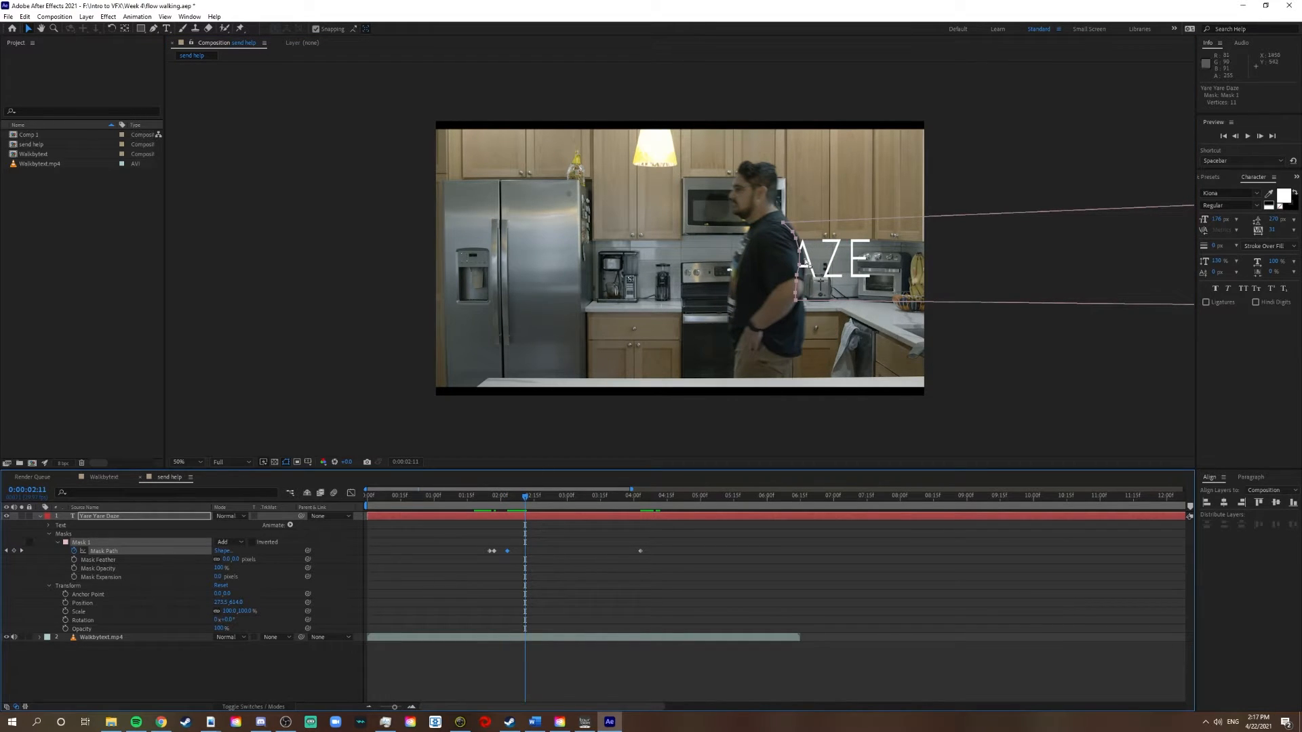
pyautogui.click(528, 499)
pyautogui.moveTo(528, 499); pyautogui.dragTo(554, 496)
pyautogui.moveTo(720, 256); pyautogui.dragTo(724, 256)
pyautogui.moveTo(554, 498); pyautogui.dragTo(582, 497)
pyautogui.moveTo(645, 267); pyautogui.dragTo(642, 267)
pyautogui.moveTo(585, 499); pyautogui.dragTo(608, 498)
pyautogui.moveTo(569, 265); pyautogui.dragTo(568, 265)
# Check the mask at 0:00:04:03 and preview the title reveal from 0:00:01:16
pyautogui.moveTo(621, 498); pyautogui.dragTo(643, 499)
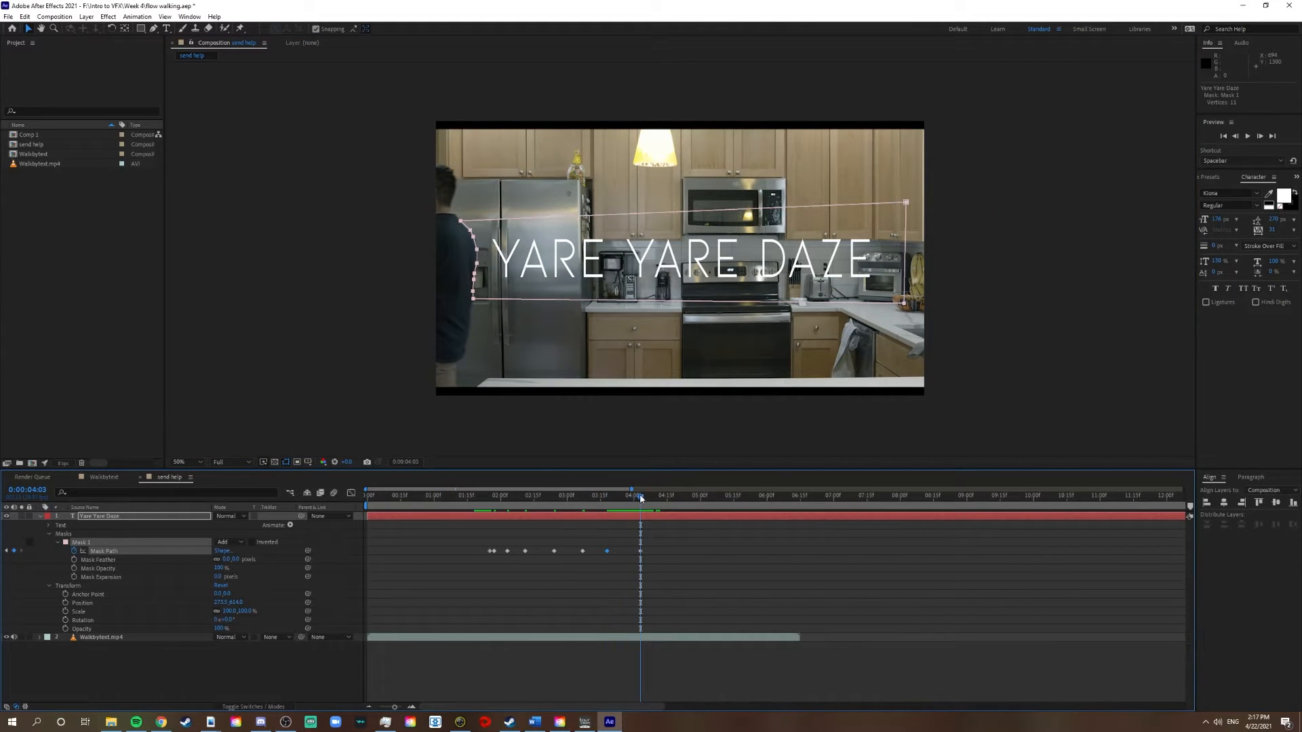
pyautogui.click(470, 498)
pyautogui.press('space')
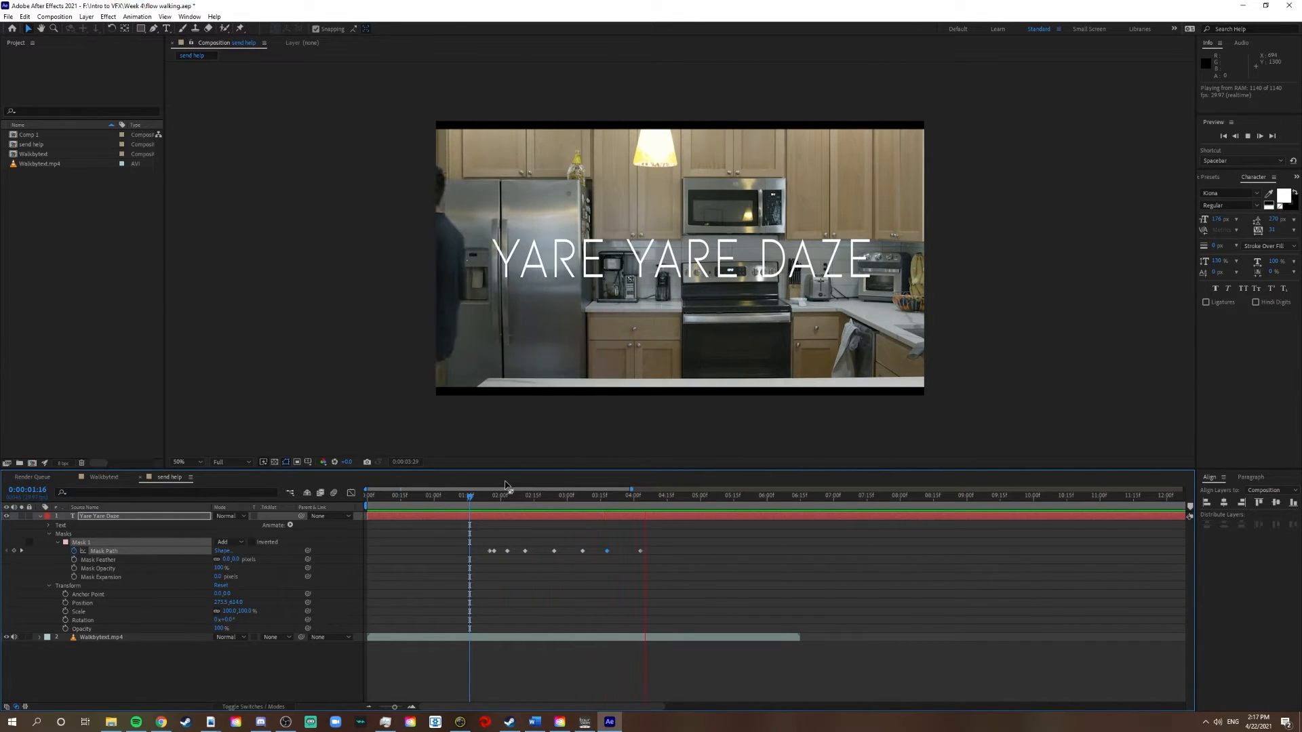
pyautogui.press('space')
# Set Mask 1's Mask Feather to 7 pixels and preview the softened reveal from 0:00:01:16
pyautogui.moveTo(483, 498)
pyautogui.mouseDown()
pyautogui.moveTo(640, 496)
pyautogui.moveTo(480, 506)
pyautogui.moveTo(636, 517)
pyautogui.moveTo(483, 527)
pyautogui.moveTo(493, 532)
pyautogui.moveTo(489, 499)
pyautogui.mouseUp()
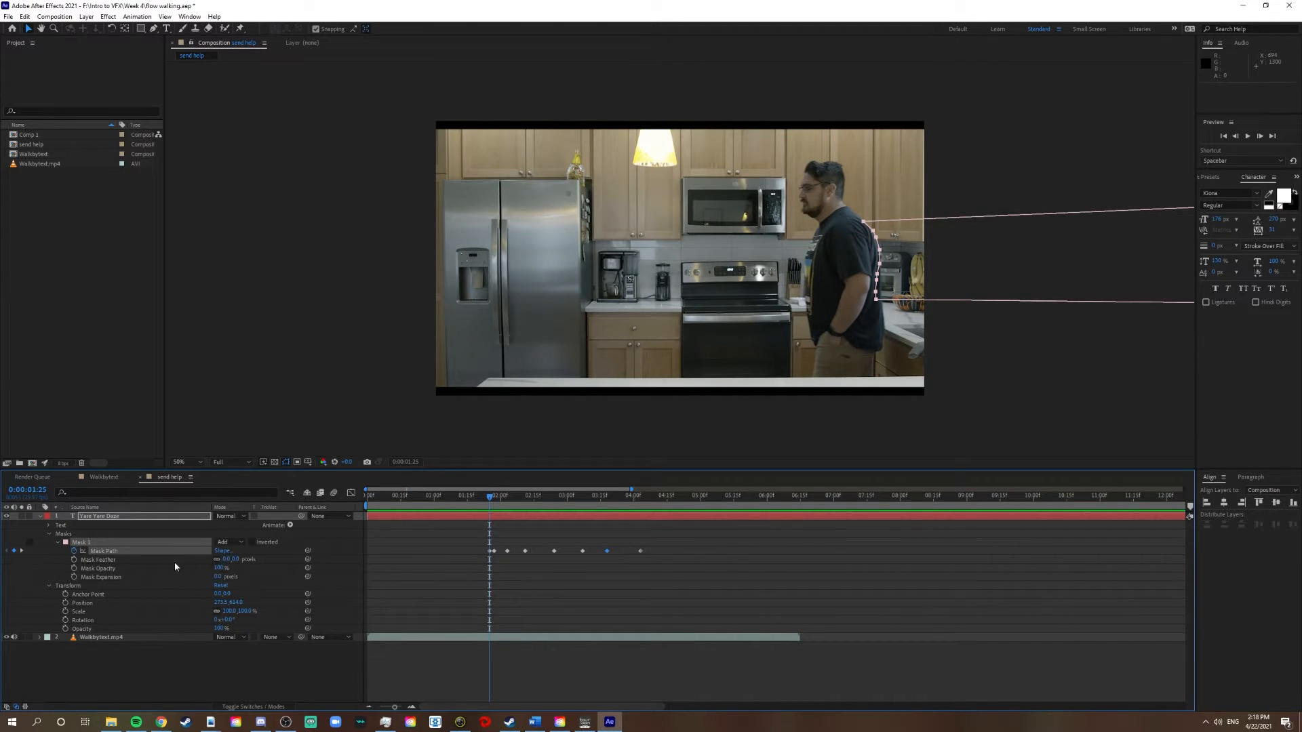
pyautogui.moveTo(504, 499); pyautogui.dragTo(517, 500)
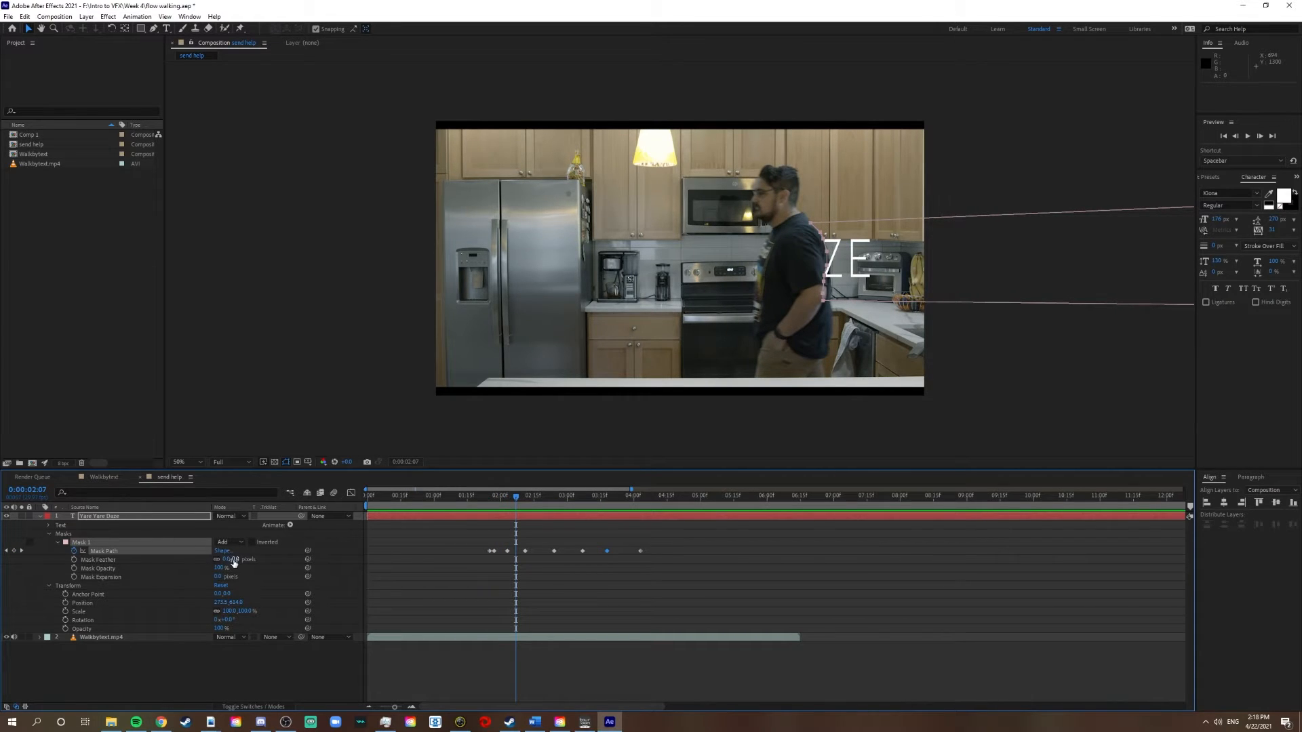
pyautogui.moveTo(226, 559); pyautogui.dragTo(230, 559)
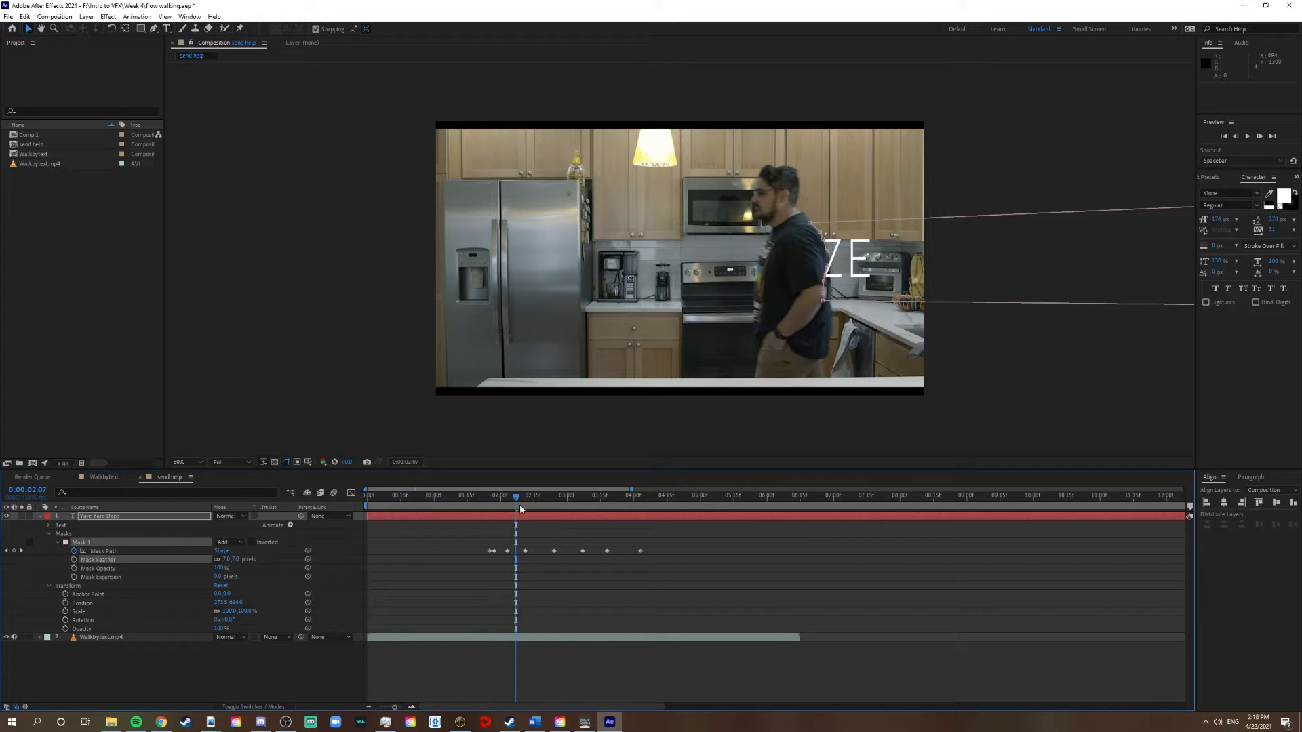
pyautogui.moveTo(519, 501); pyautogui.dragTo(569, 504)
pyautogui.press('space')
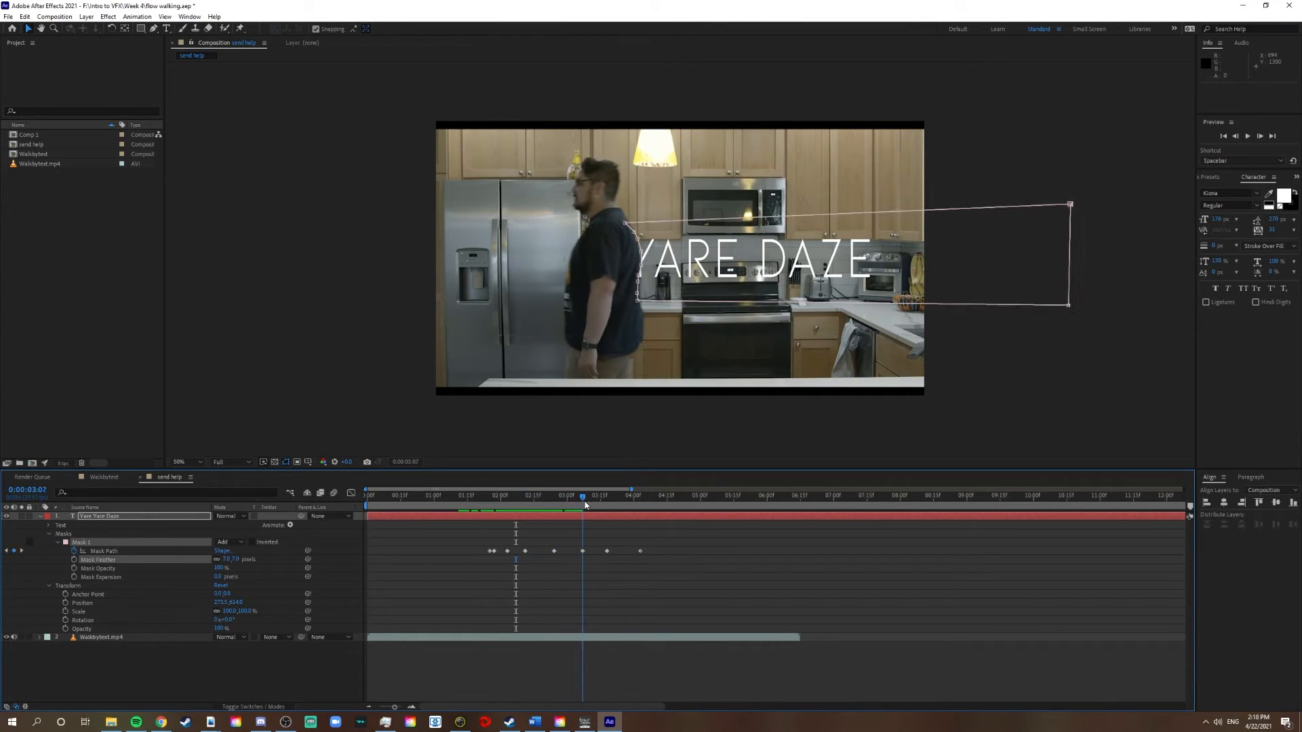
pyautogui.click(471, 499)
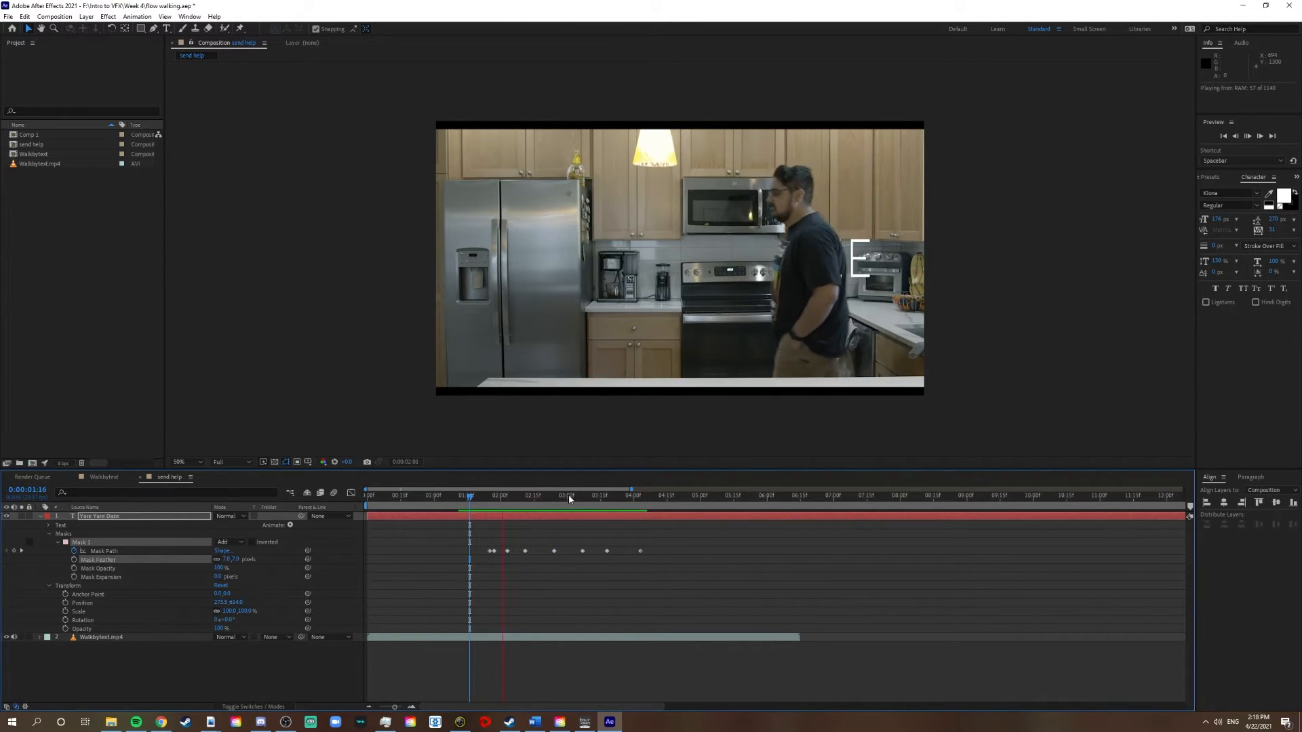
pyautogui.press('space')
# Set Mask 1's Mask Feather to 15 pixels while viewing the title at 0:00:02:02
pyautogui.moveTo(561, 507); pyautogui.dragTo(505, 500)
pyautogui.moveTo(226, 564); pyautogui.dragTo(232, 560)
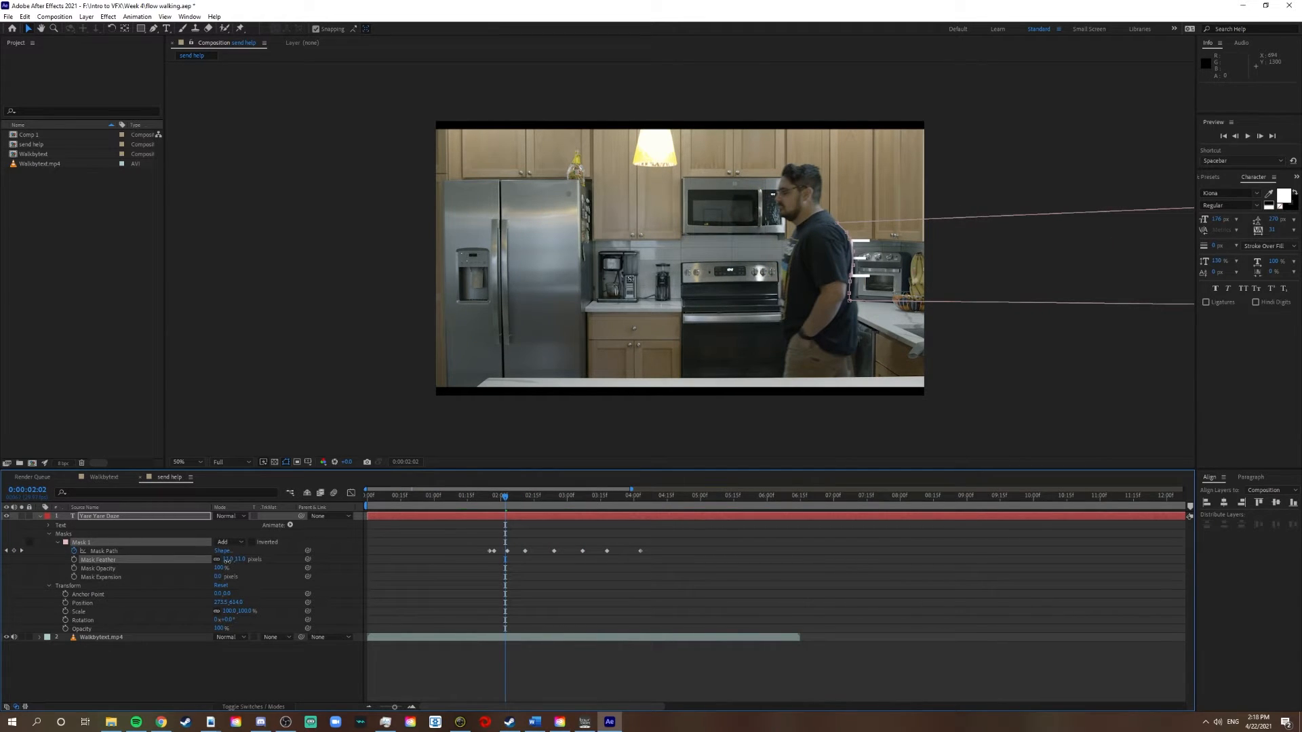
pyautogui.click(228, 560)
pyautogui.press('Return')
# Preview the feathered title reveal repeatedly from 0:00:01:19, 0:00:01:04 and 0:00:01:11, checking the mask edge against the man's back
pyautogui.click(477, 497)
pyautogui.press('space')
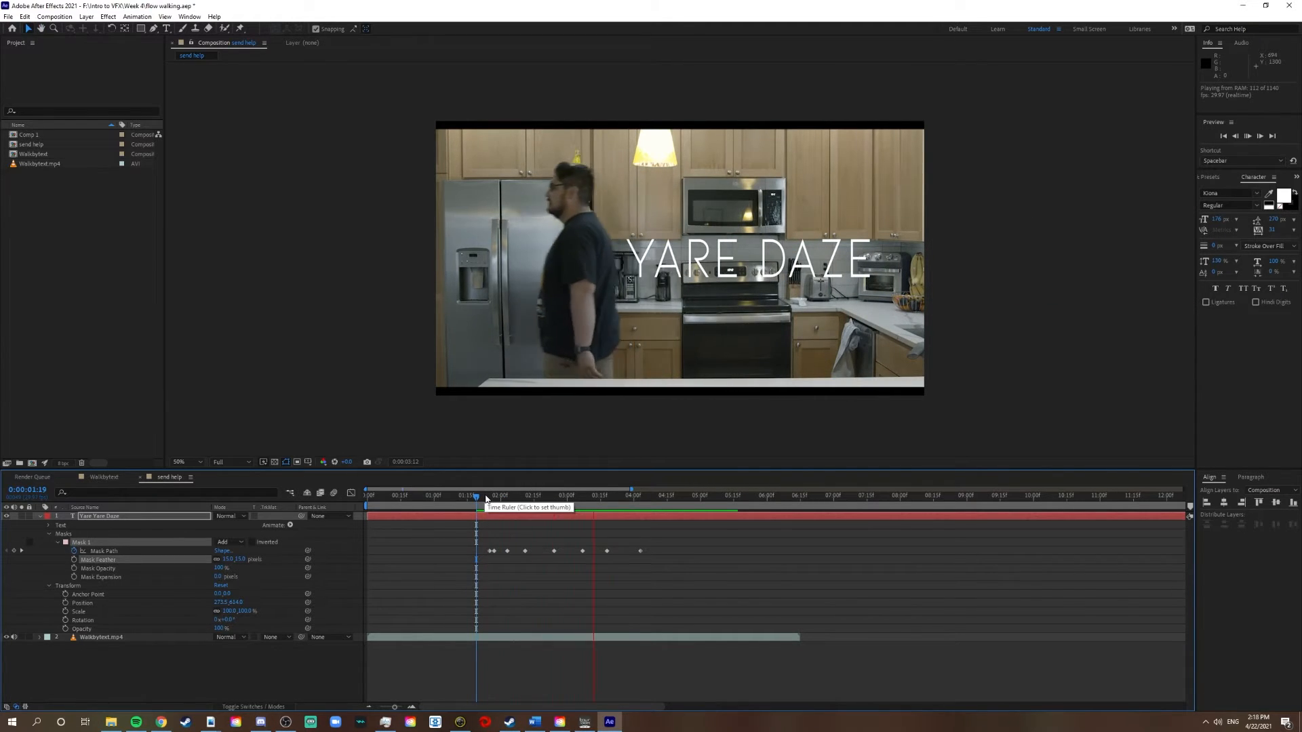
pyautogui.press('space')
pyautogui.click(442, 504)
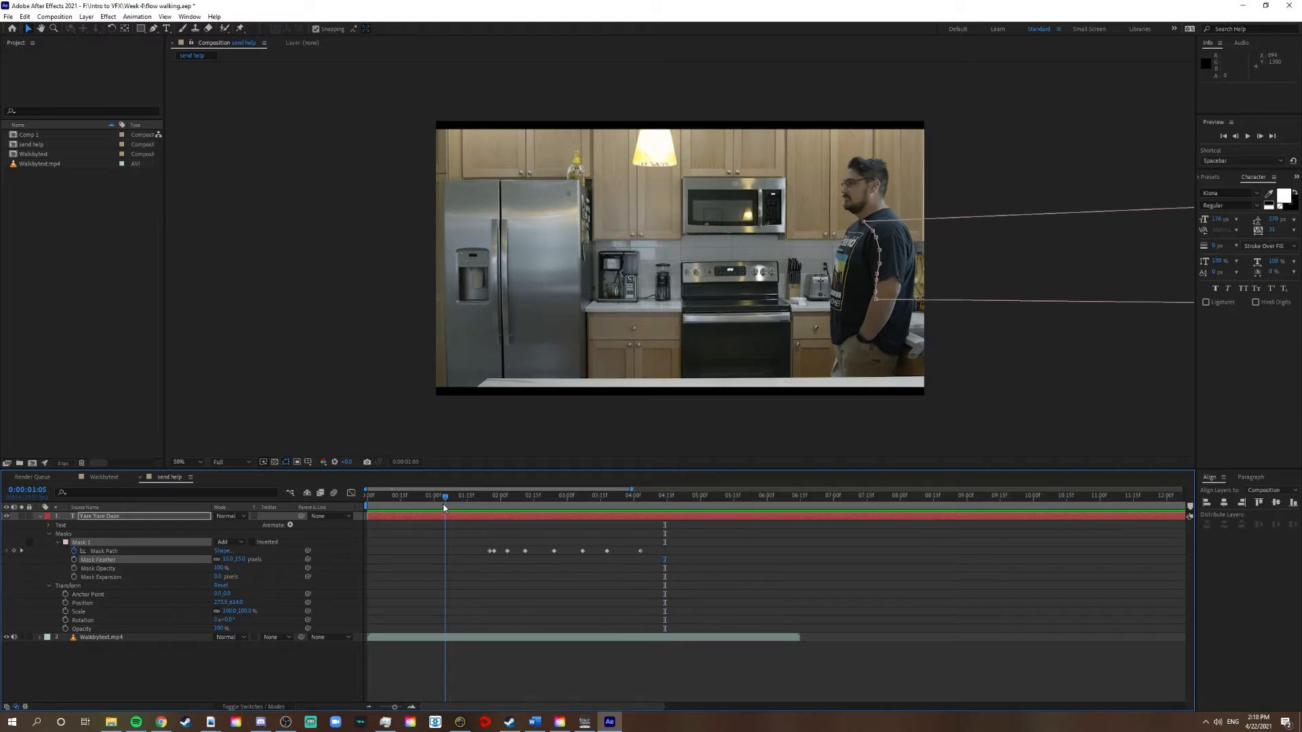
pyautogui.press('space')
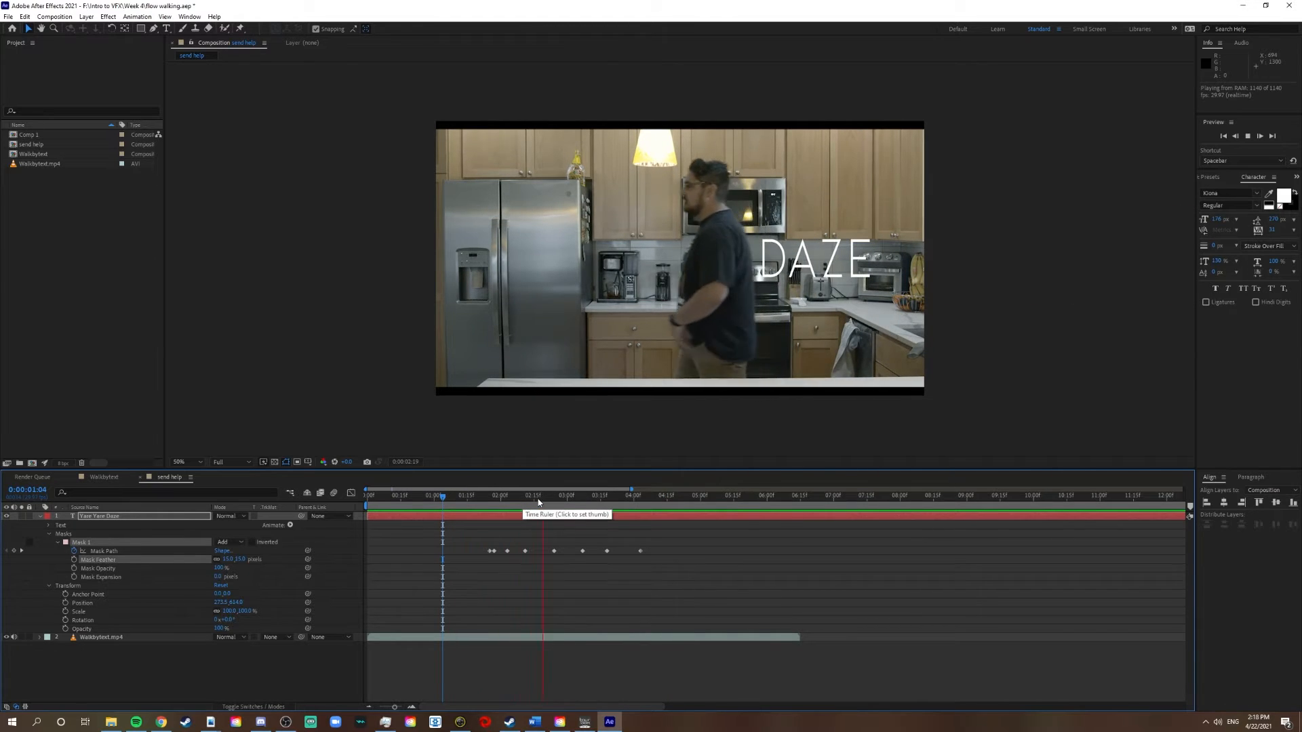
pyautogui.click(458, 495)
pyautogui.press('space')
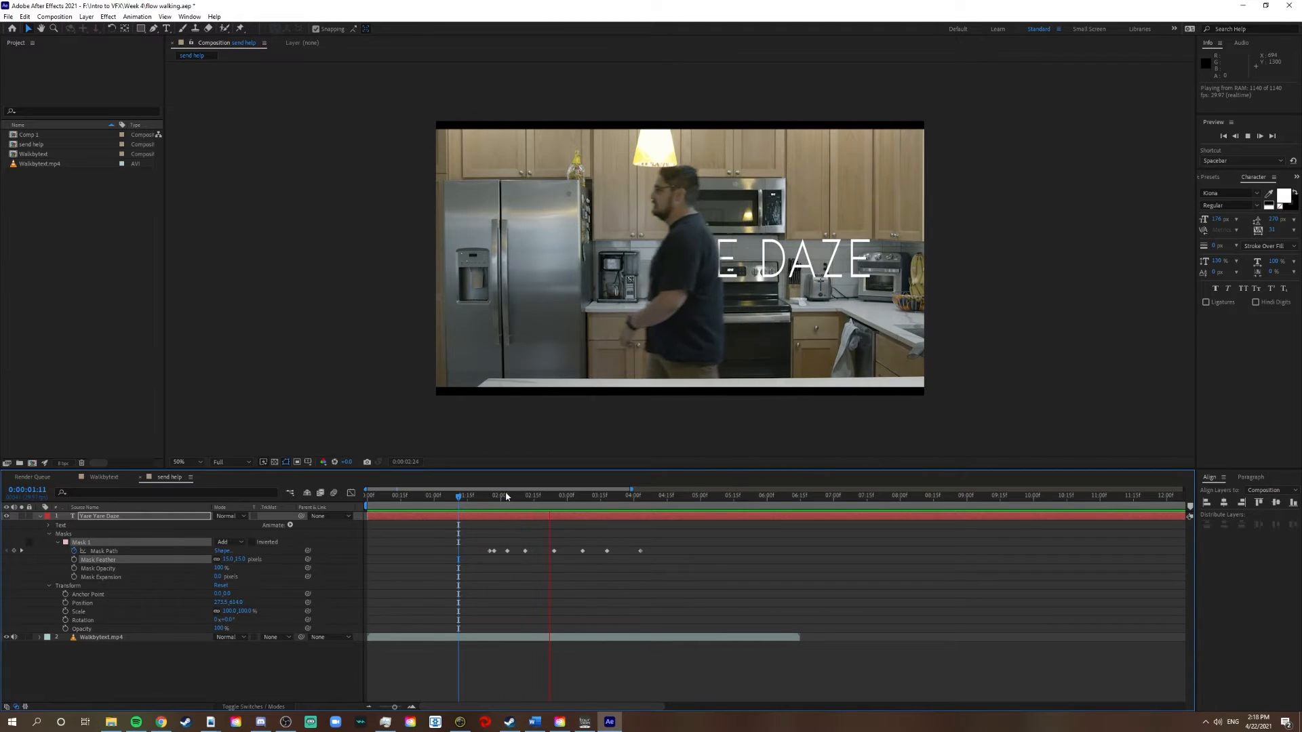
pyautogui.click(497, 498)
pyautogui.click(476, 498)
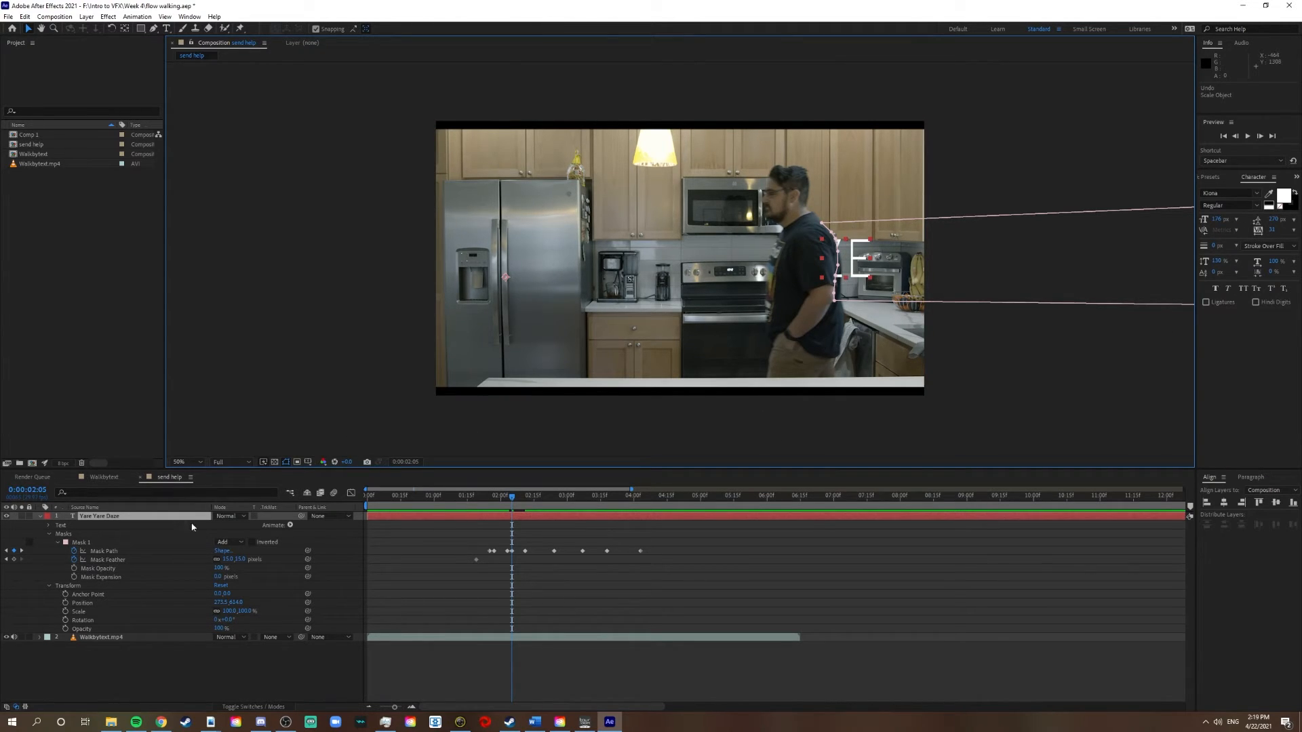
# Select Mask 1's Mask Path at 0:00:02:05 and nudge the whole mask slightly along the man's back
pyautogui.click(837, 256)
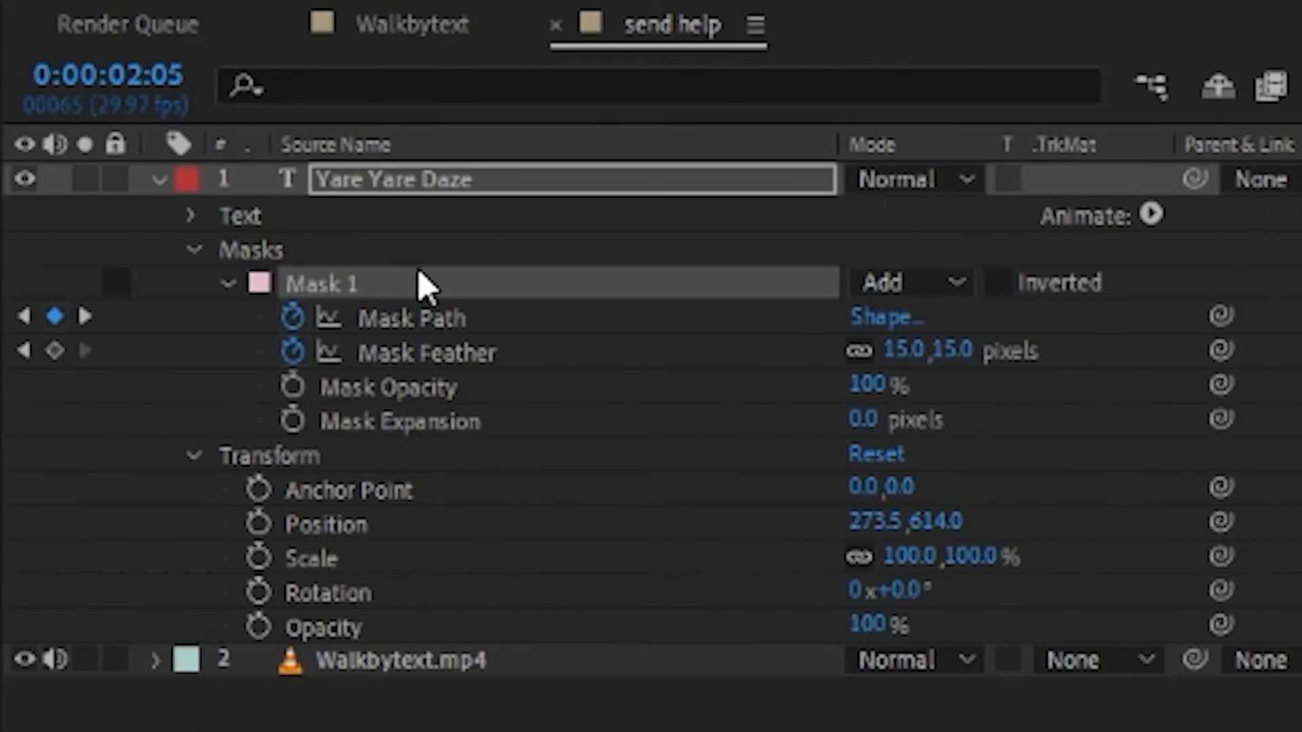
pyautogui.click(496, 319)
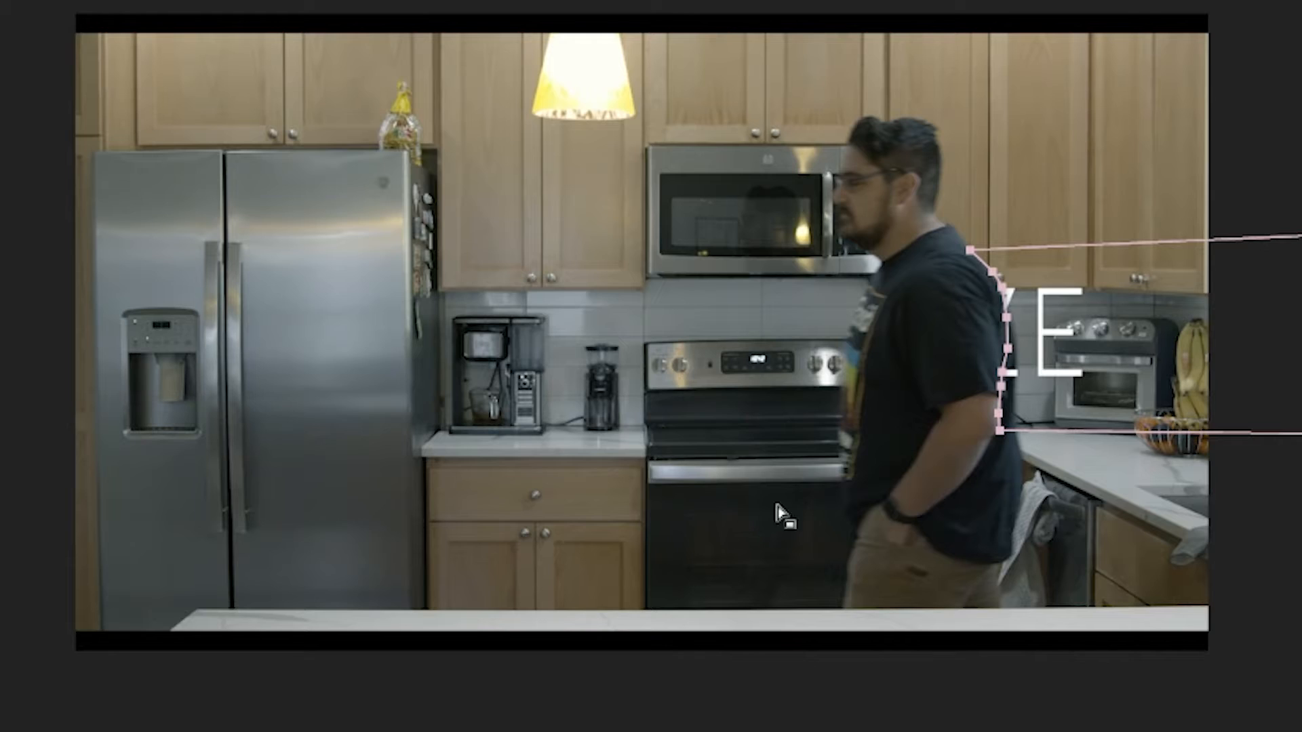
pyautogui.moveTo(1011, 315); pyautogui.dragTo(1011, 314)
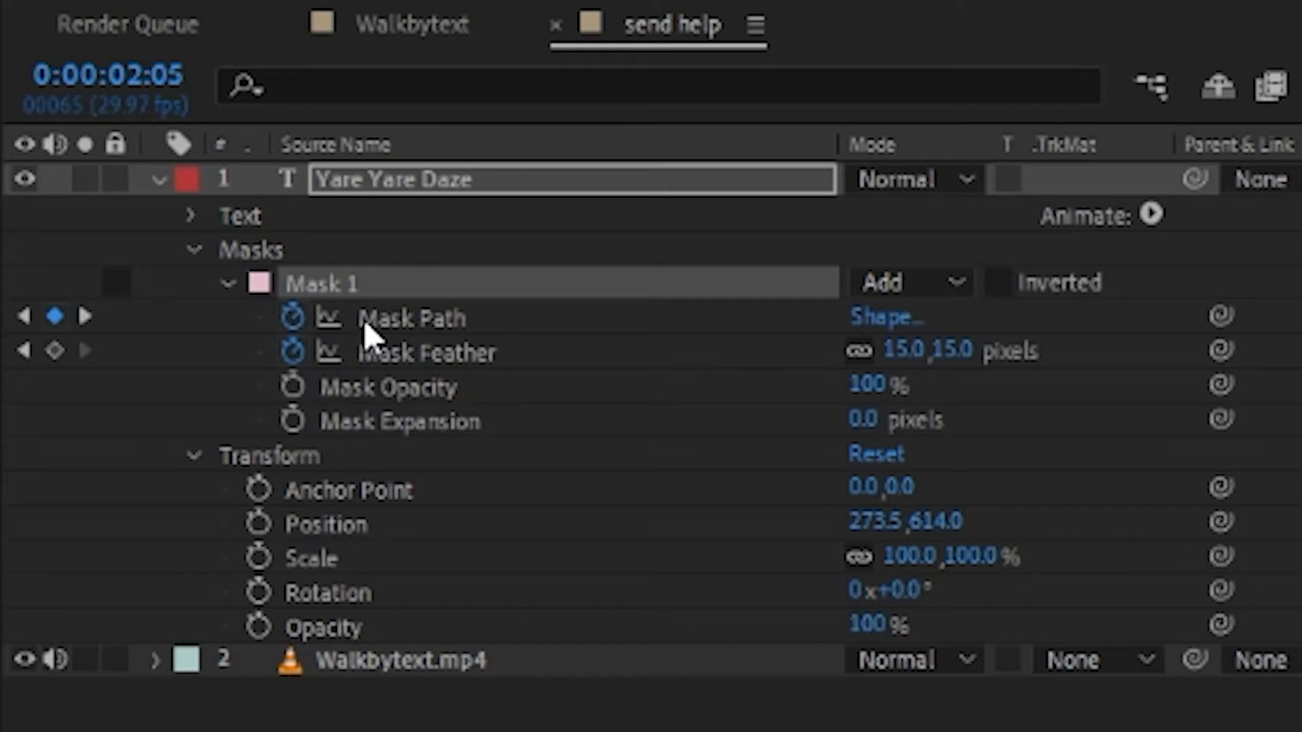
pyautogui.click(369, 326)
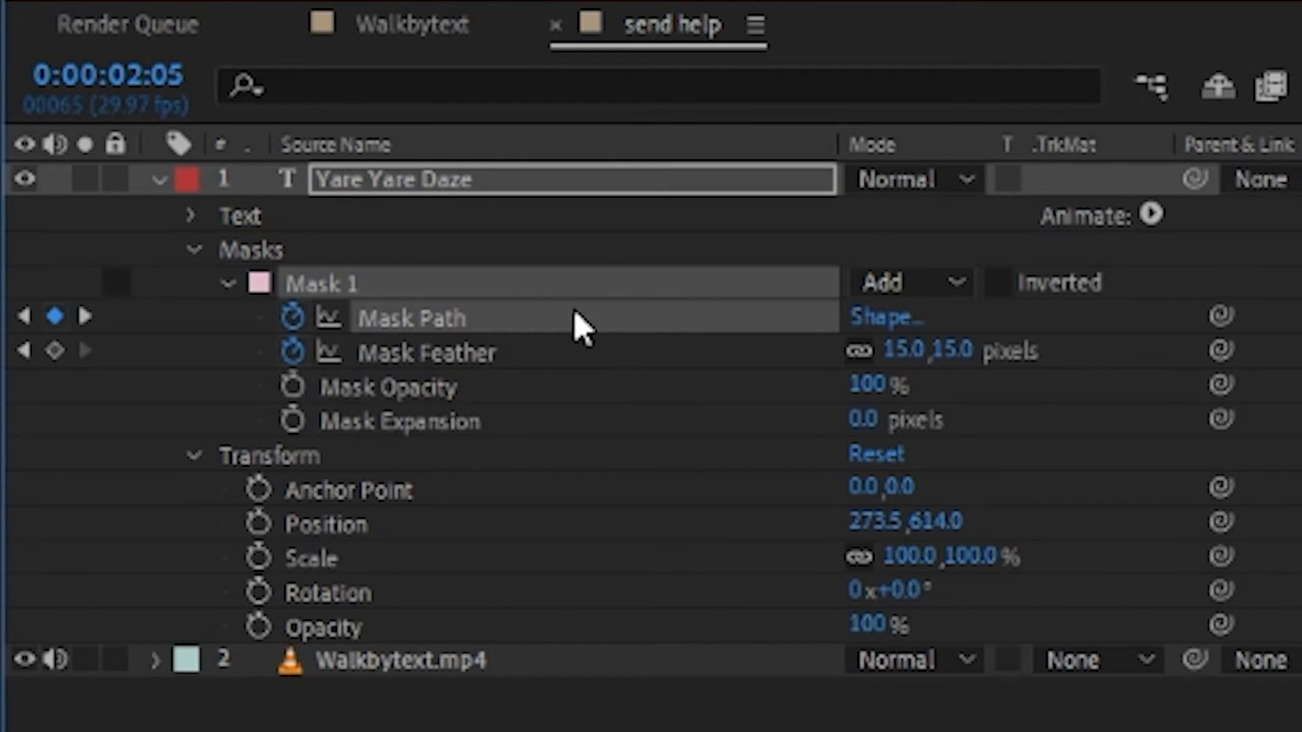